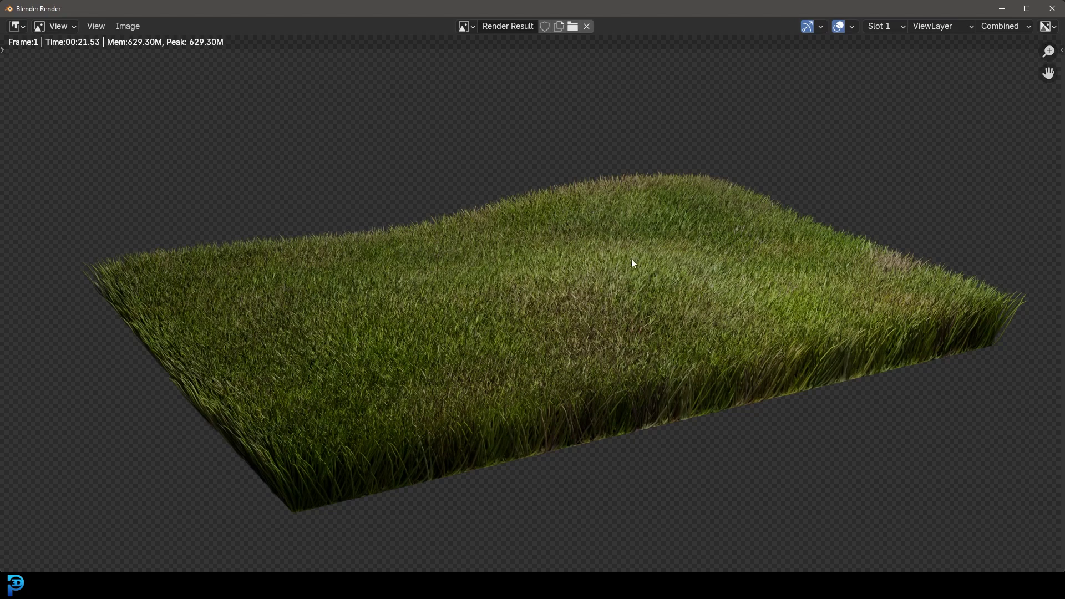
# Examine the finished grass render up close and as a whole, and put the render window away
pyautogui.scroll(5, 663, 269)
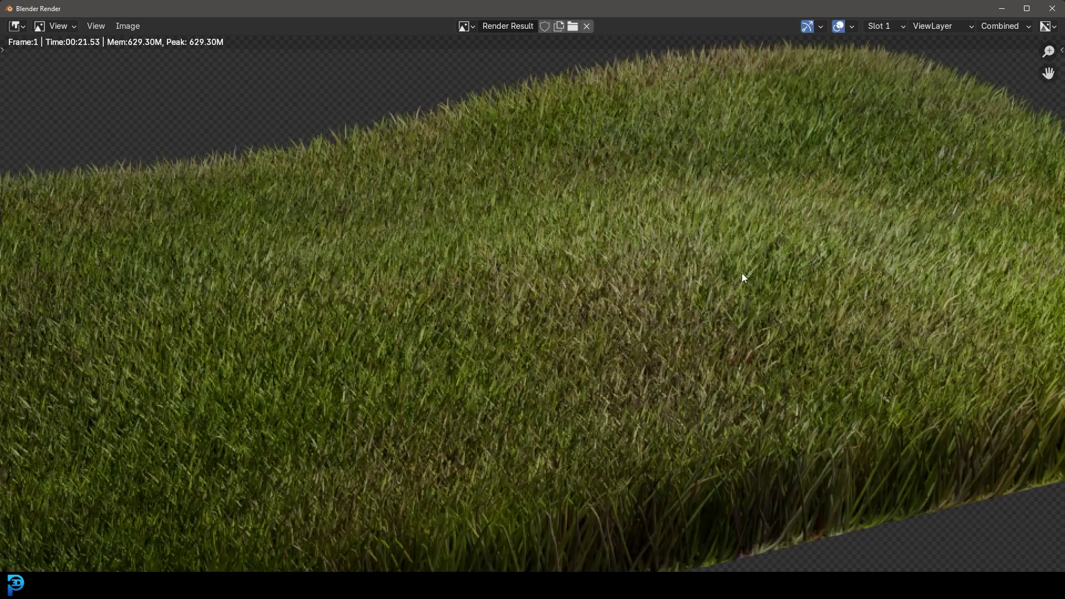
pyautogui.scroll(2, 597, 309)
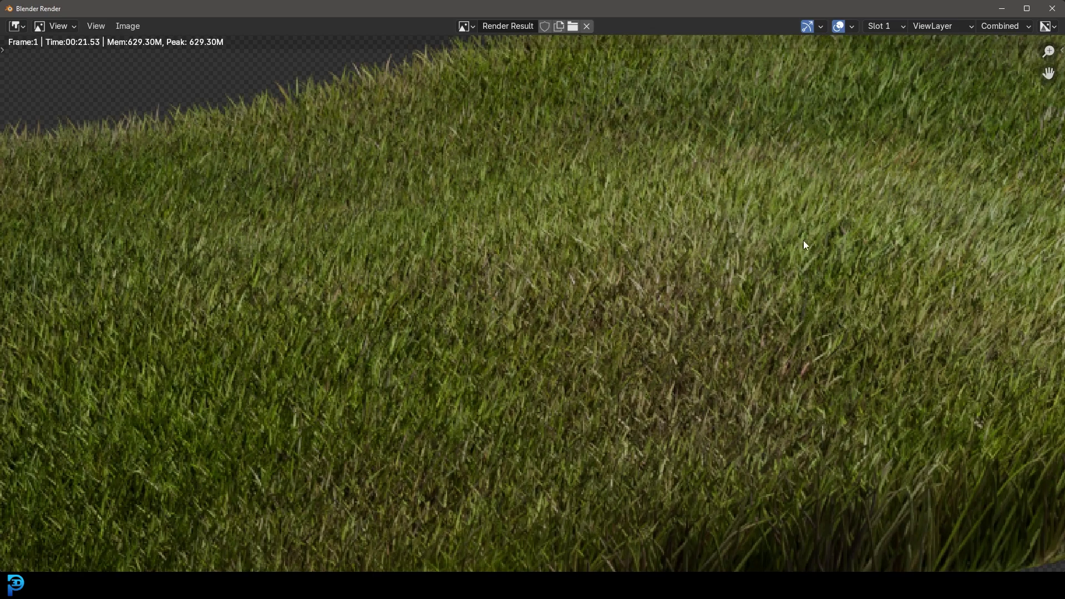
pyautogui.scroll(-3, 686, 282)
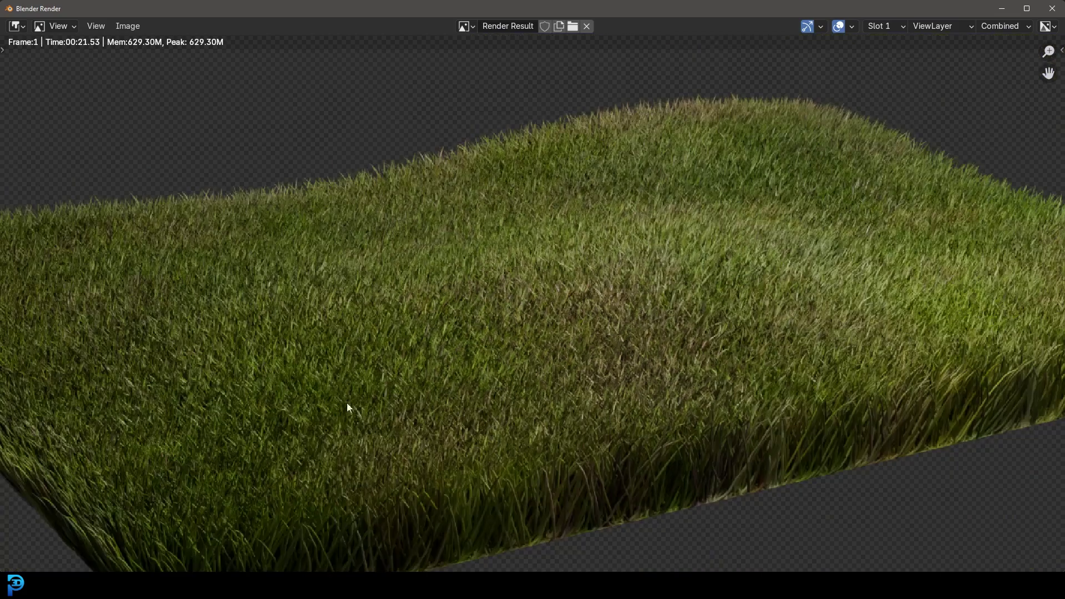
pyautogui.scroll(-3, 475, 333)
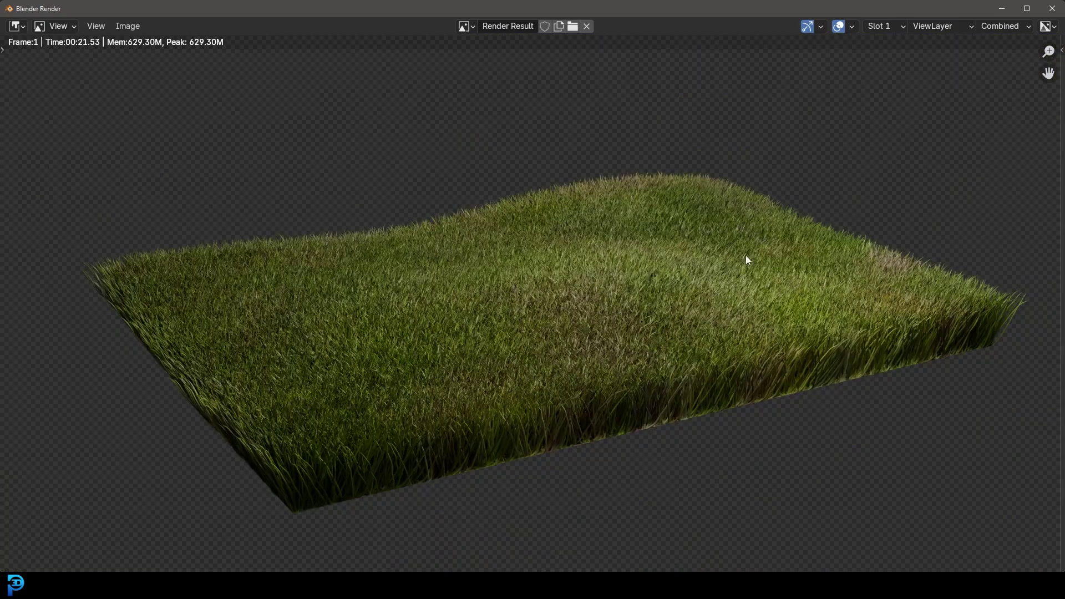
pyautogui.scroll(-1, 628, 332)
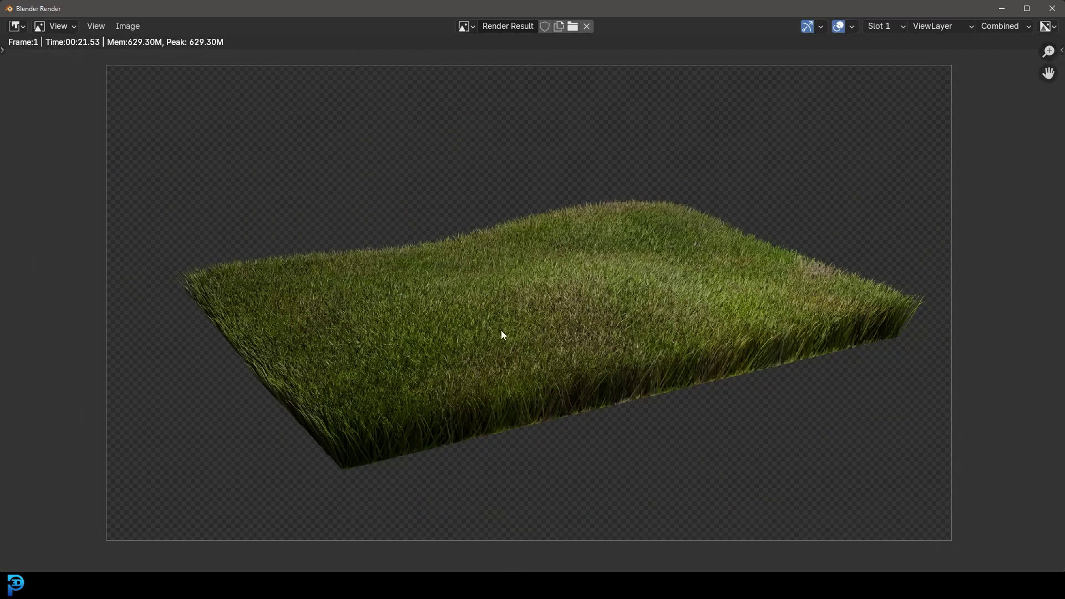
pyautogui.click(1002, 9)
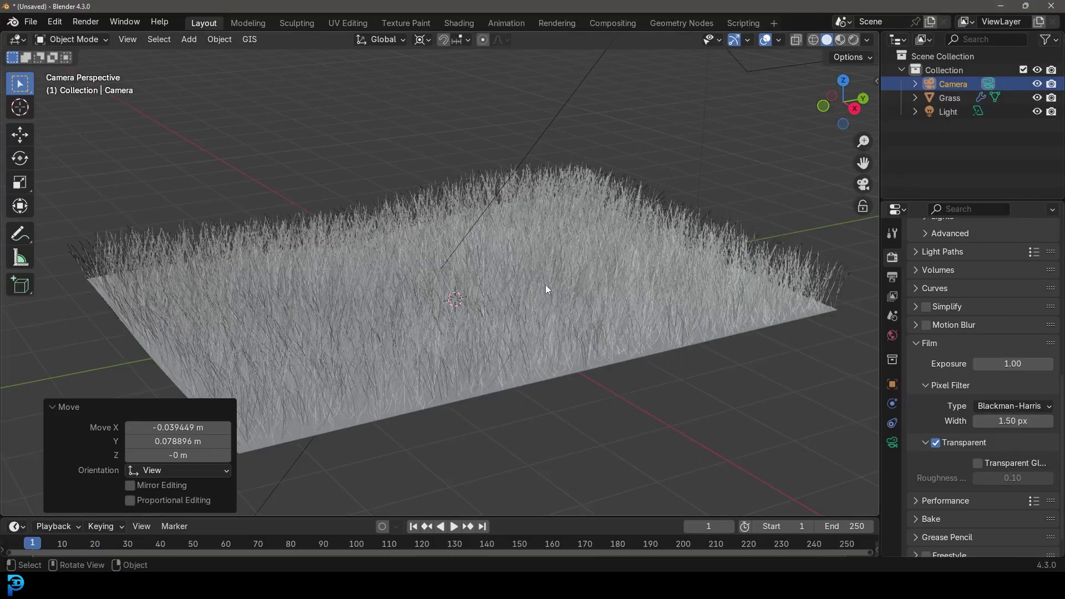
# Select the finished grass object and review its particle settings and strands from several angles
pyautogui.click(547, 289)
pyautogui.moveTo(535, 281); pyautogui.dragTo(492, 325, button='middle')
pyautogui.scroll(5, 378, 346)
pyautogui.moveTo(261, 368); pyautogui.dragTo(331, 301, button='middle')
pyautogui.click(893, 424)
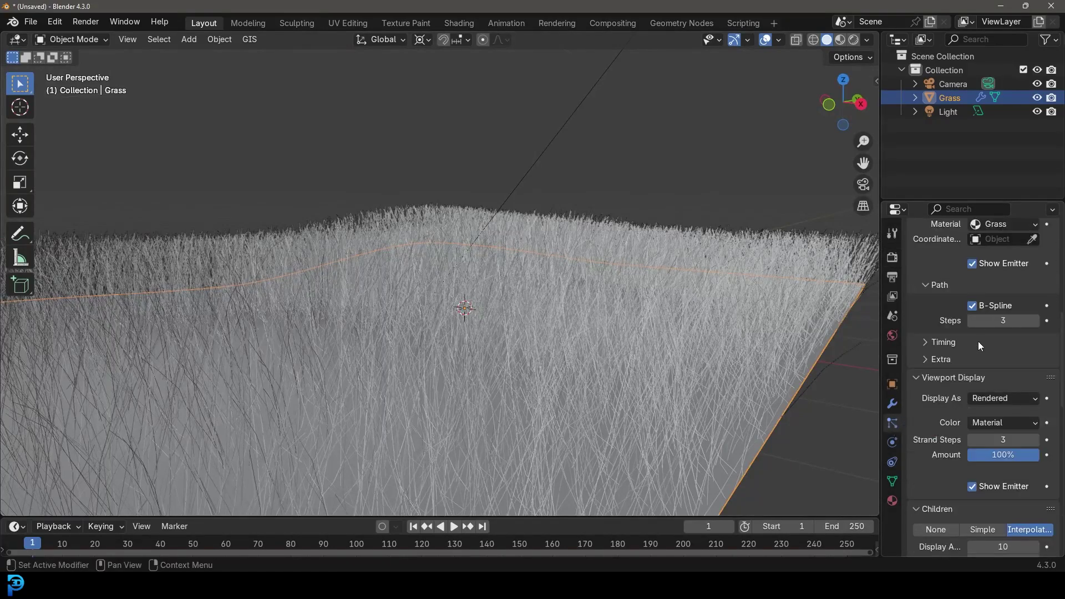
pyautogui.scroll(-8, 555, 277)
pyautogui.moveTo(638, 233); pyautogui.dragTo(619, 311, button='middle')
pyautogui.scroll(3, 527, 241)
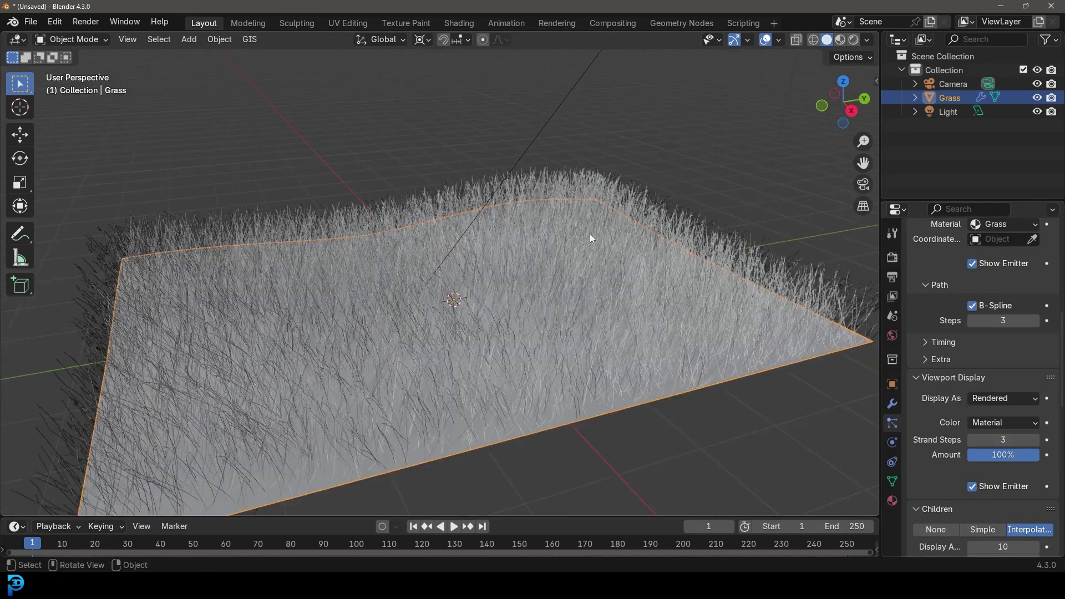
pyautogui.scroll(-3, 658, 286)
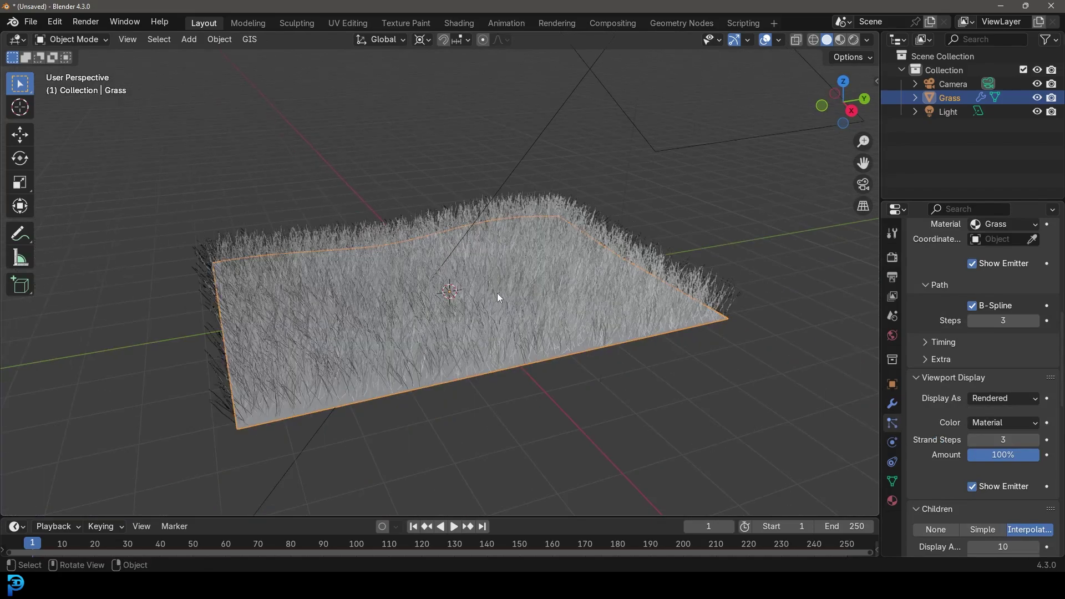
# Switch the viewport to Rendered shading and inspect the coloured grass from several angles
pyautogui.scroll(2, 499, 289)
pyautogui.press('z')
pyautogui.click(508, 203)
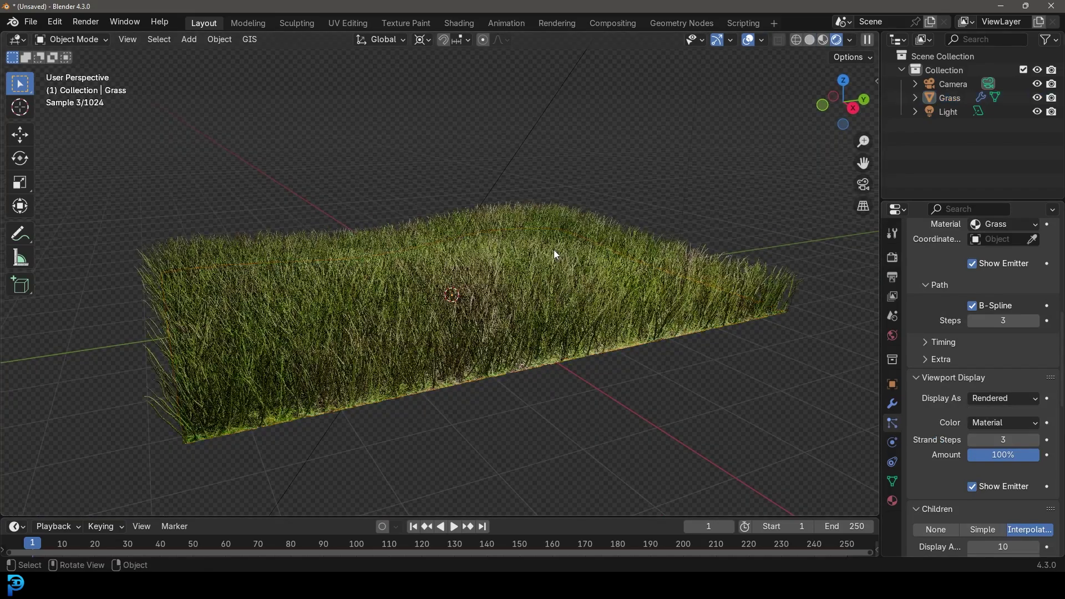
pyautogui.moveTo(374, 321); pyautogui.dragTo(408, 340, button='middle')
pyautogui.moveTo(375, 307); pyautogui.dragTo(687, 255, button='middle')
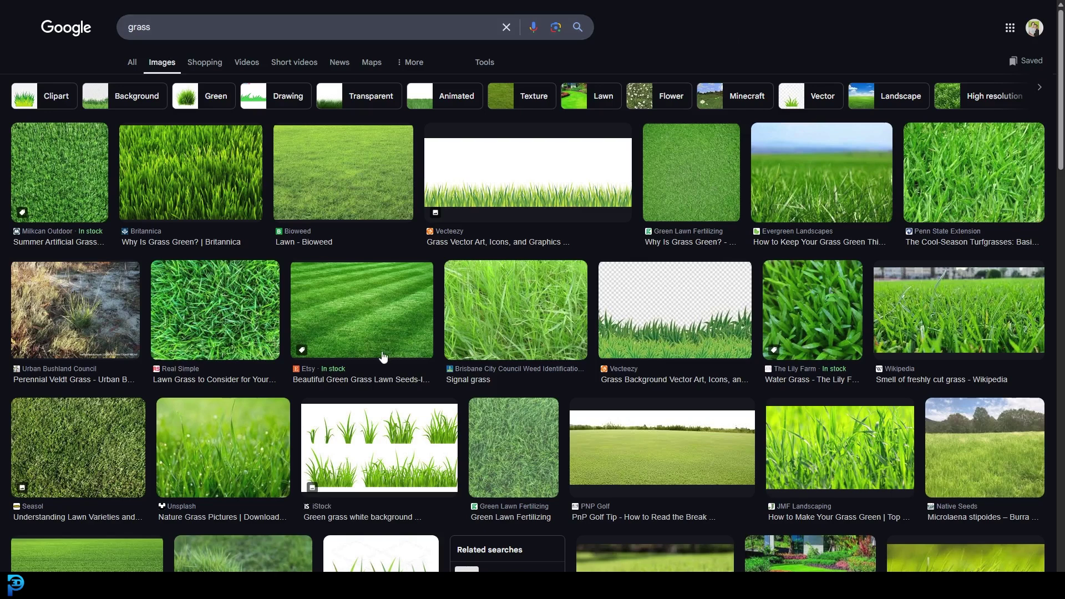
# Browse the grass image results for a top-down texture and open the Seasol lawn varieties picture
pyautogui.scroll(-4, 427, 306)
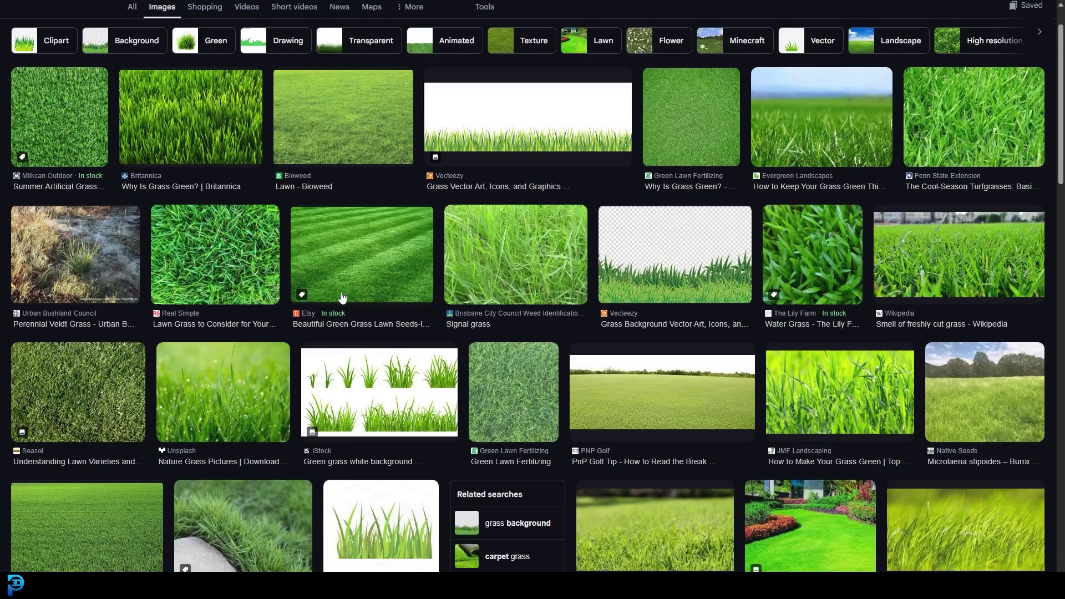
pyautogui.scroll(-5, 468, 331)
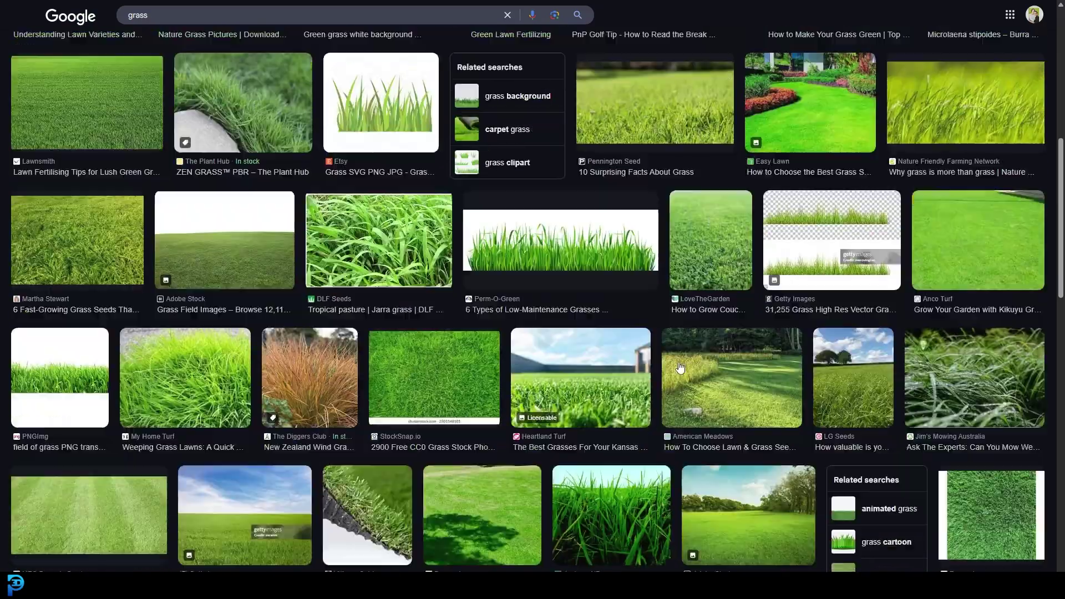
pyautogui.scroll(-6, 784, 465)
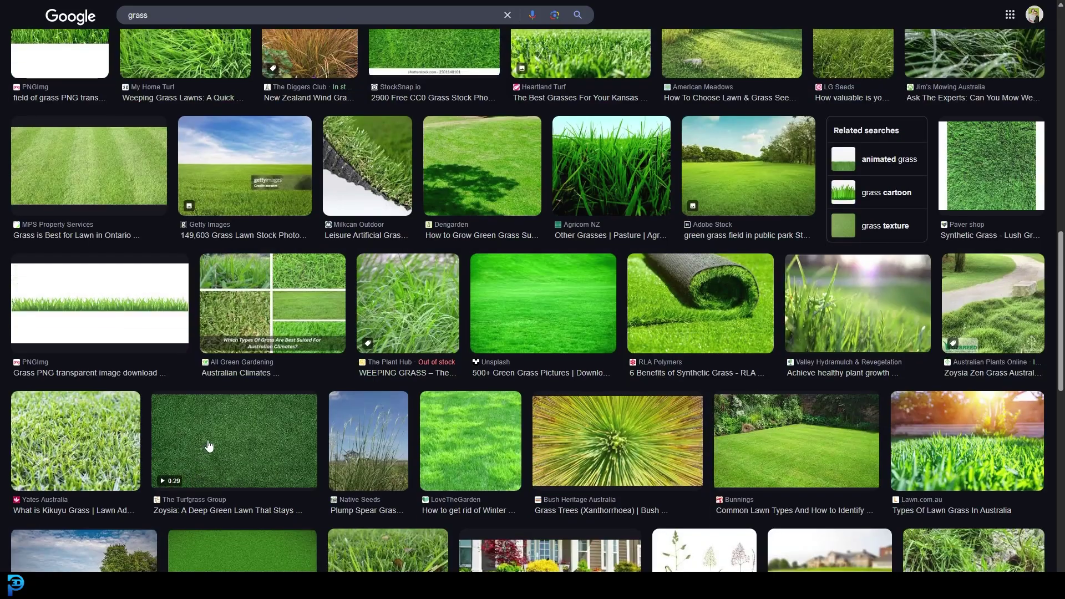
pyautogui.click(209, 445)
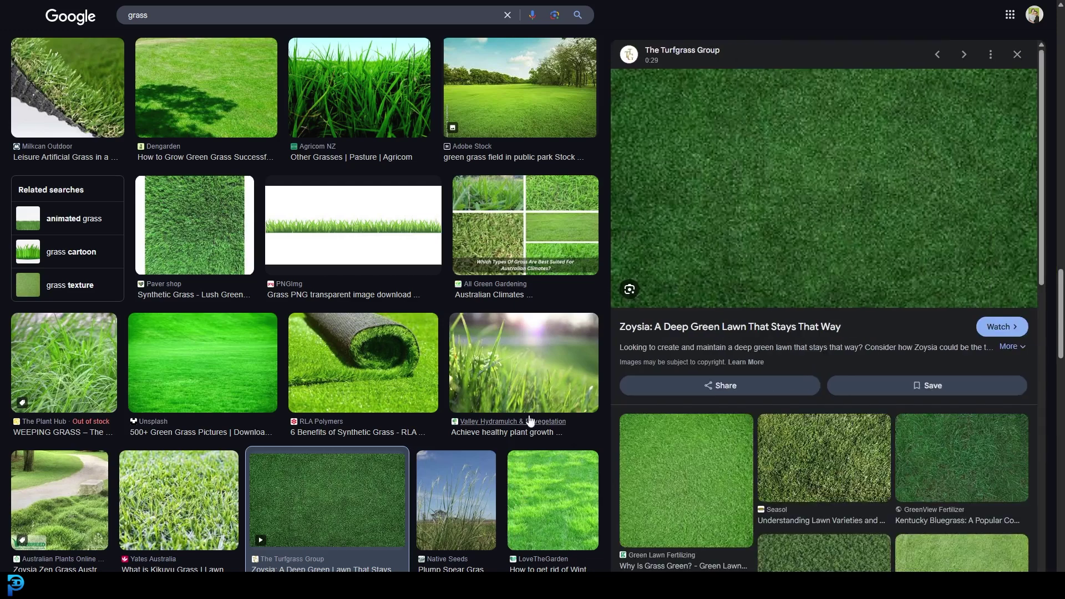
pyautogui.scroll(-3, 904, 424)
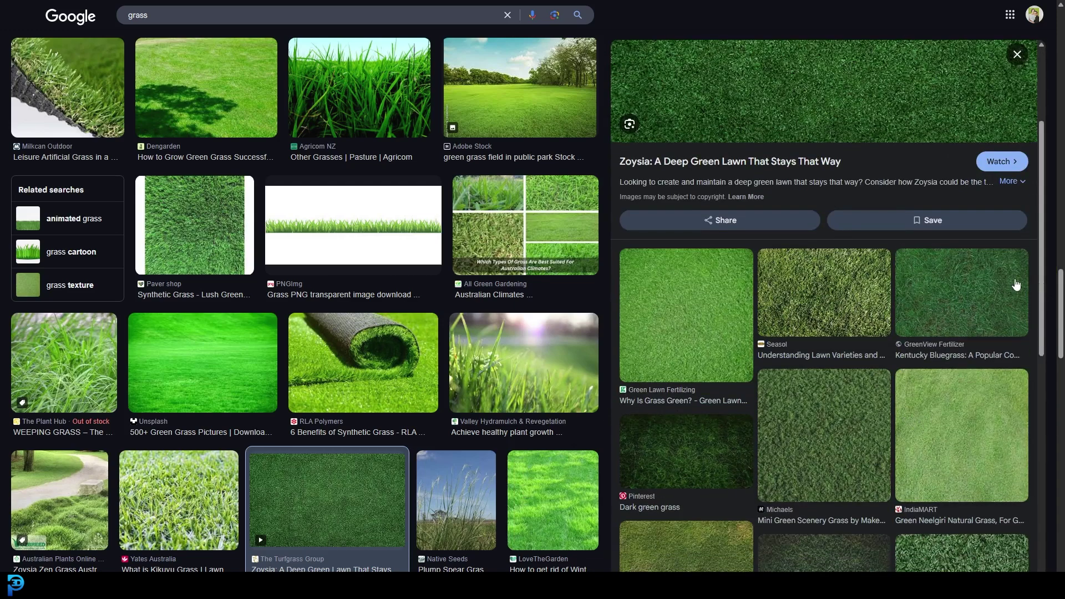
pyautogui.click(842, 309)
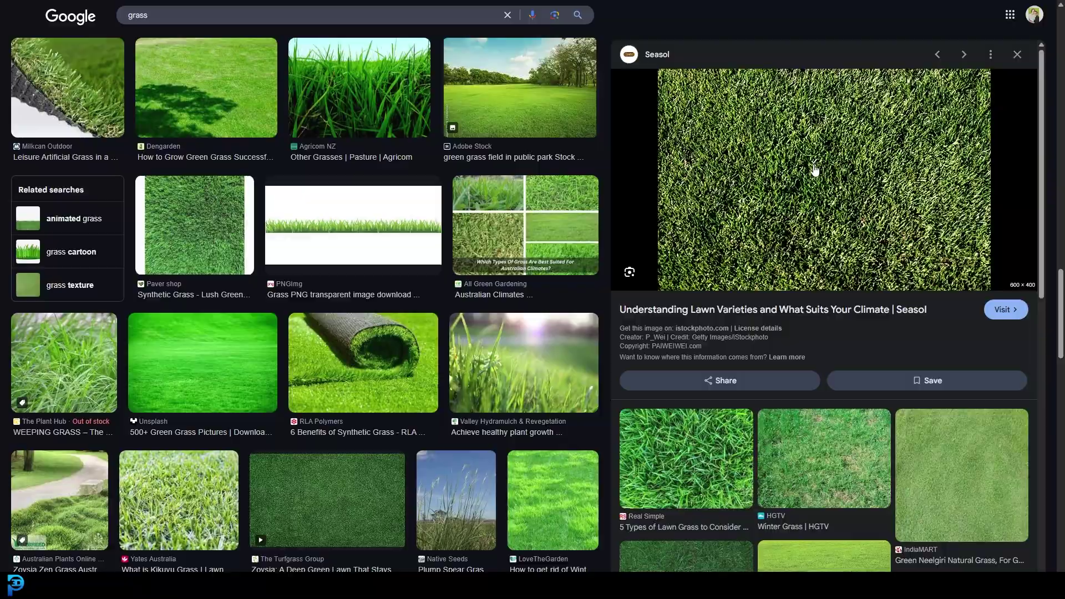
# Leave the image search, close the Grass.jpg picture and switch to a maximized Blender window
pyautogui.press('F11')
pyautogui.click(999, 6)
pyautogui.moveTo(999, 6); pyautogui.dragTo(938, 131)
pyautogui.moveTo(337, 120); pyautogui.dragTo(484, 77)
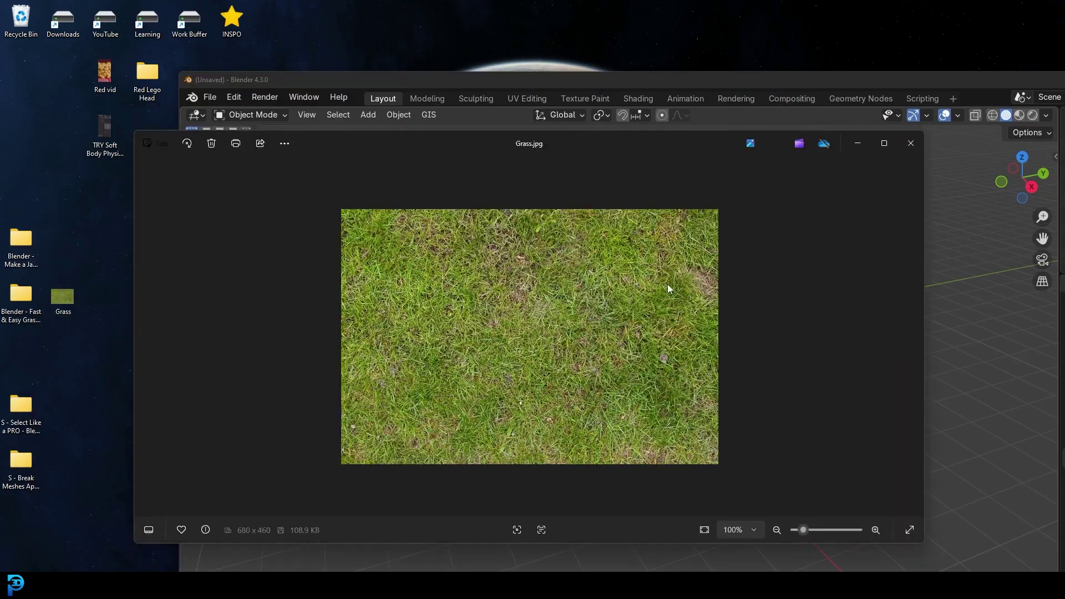
pyautogui.click(906, 145)
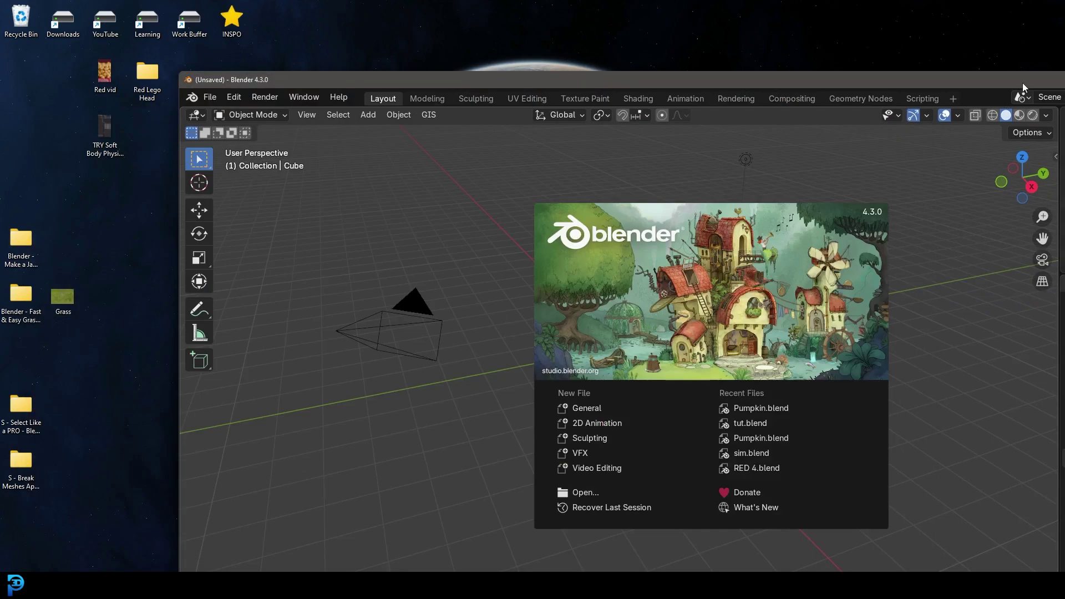
pyautogui.moveTo(1023, 82); pyautogui.dragTo(1038, 59)
pyautogui.click(1036, 58)
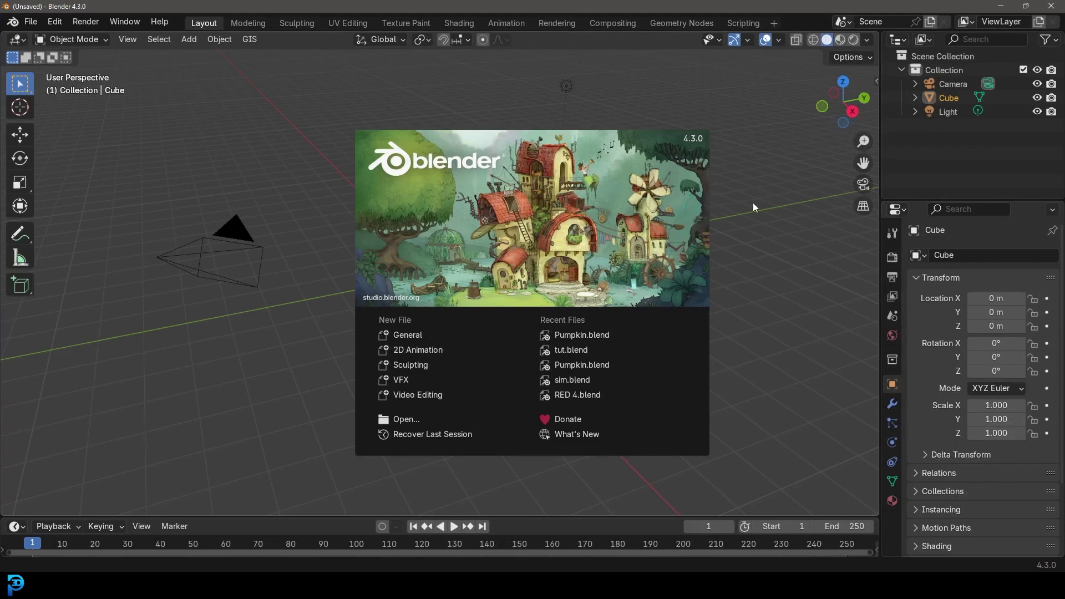
# Dismiss the splash screen and delete the default cube
pyautogui.click(752, 229)
pyautogui.moveTo(157, 416); pyautogui.dragTo(617, 74)
pyautogui.click(555, 286)
pyautogui.click(417, 274)
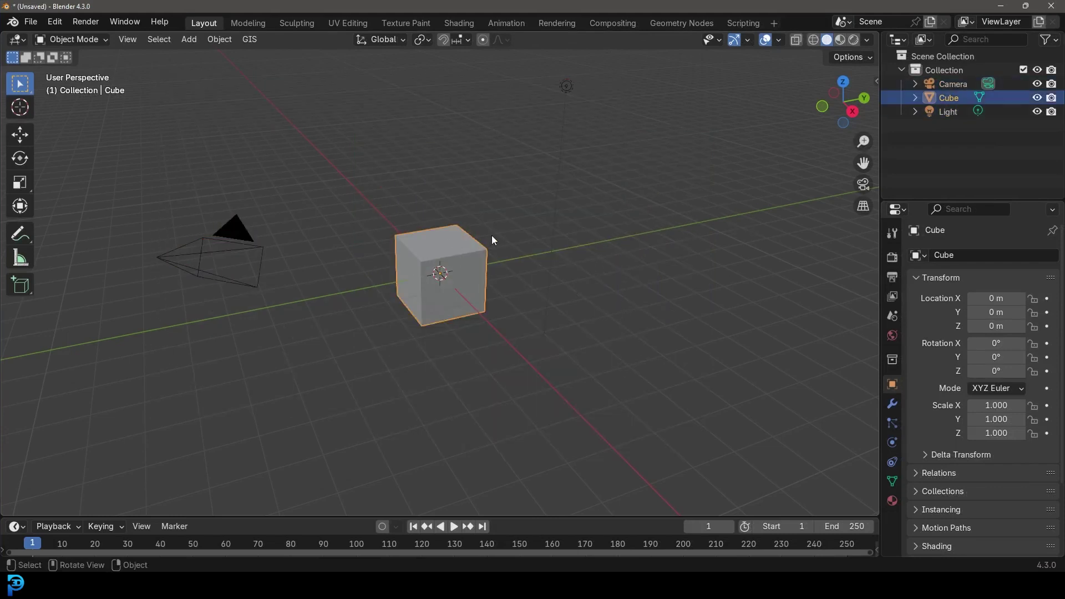
pyautogui.press('Delete')
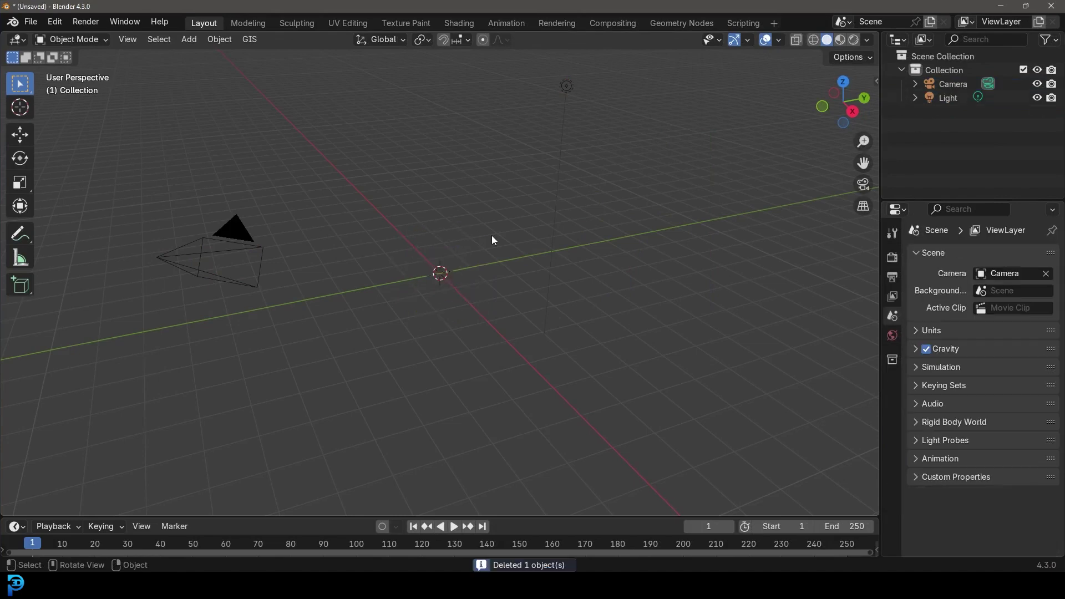
# Import Grass.jpg from the Desktop folder as an image mesh plane
pyautogui.moveTo(453, 271); pyautogui.dragTo(404, 216, button='middle')
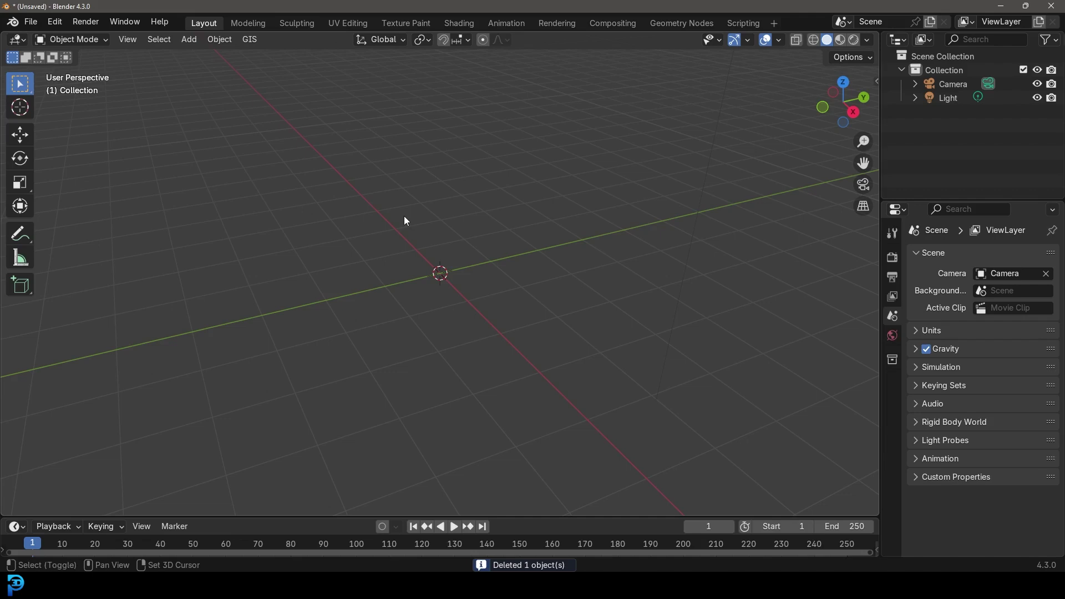
pyautogui.hotkey('shift', 'a')
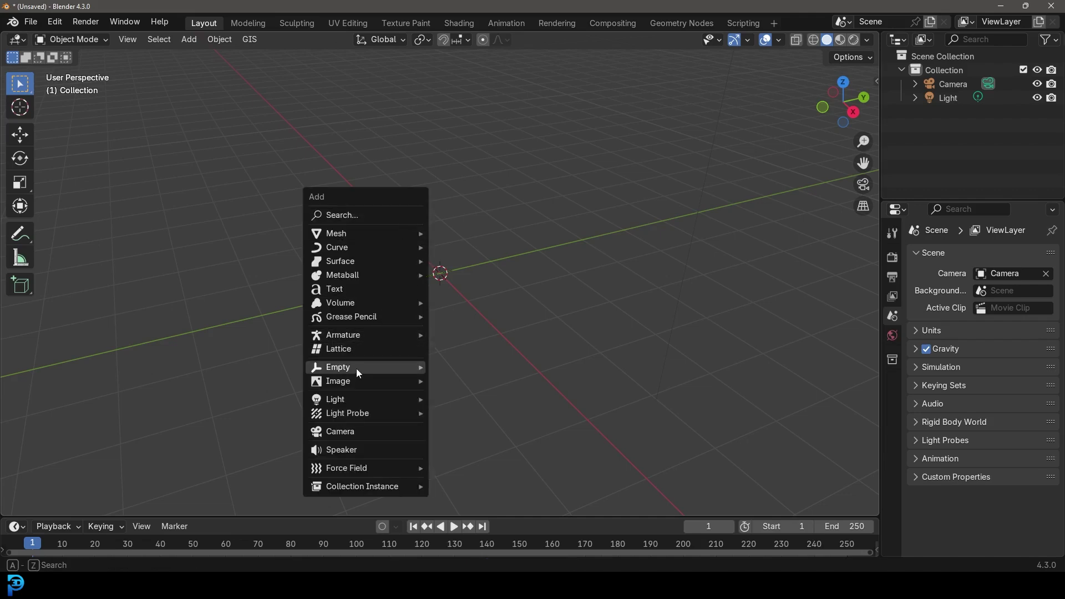
pyautogui.moveTo(330, 387)
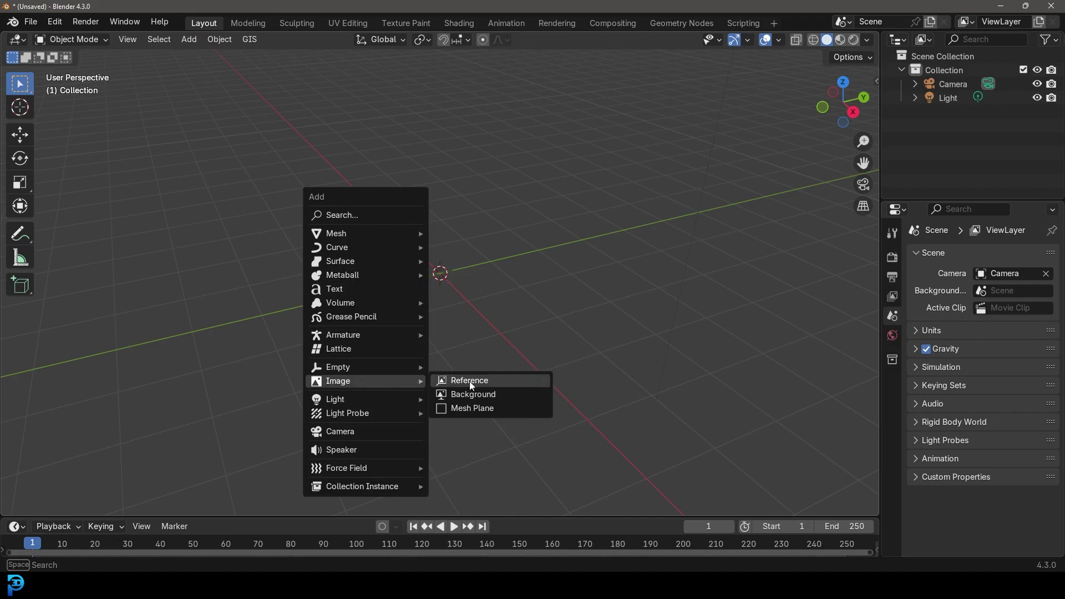
pyautogui.click(477, 411)
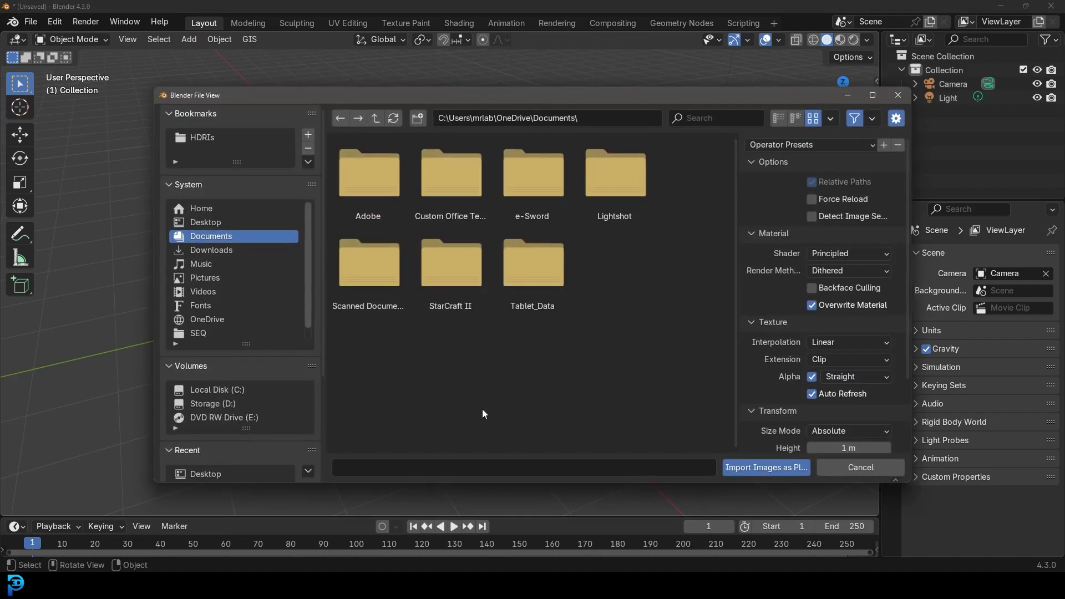
pyautogui.click(224, 222)
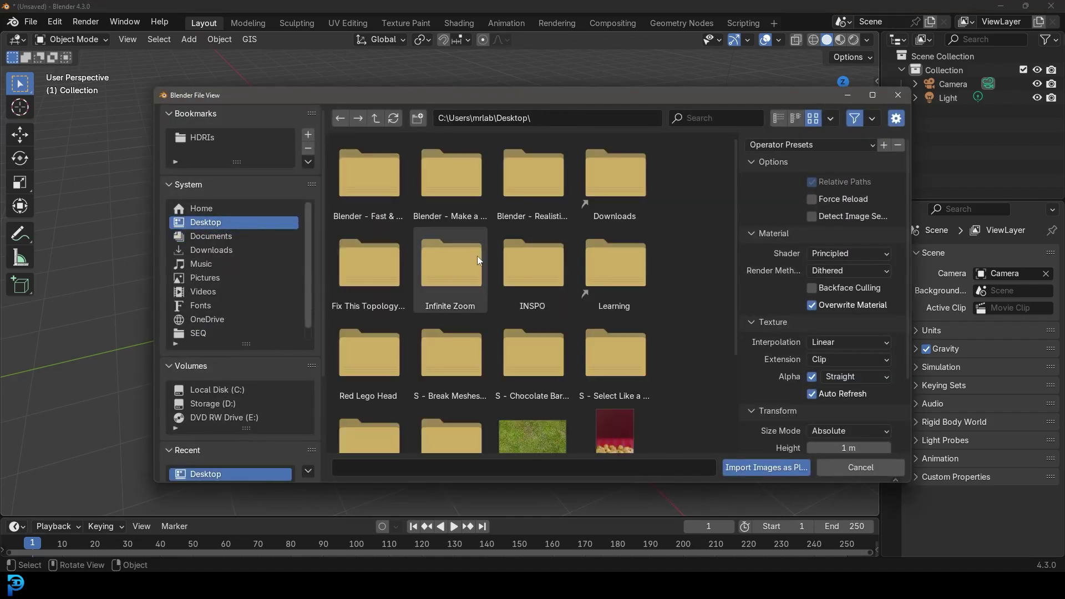
pyautogui.scroll(-3, 516, 311)
pyautogui.click(553, 360)
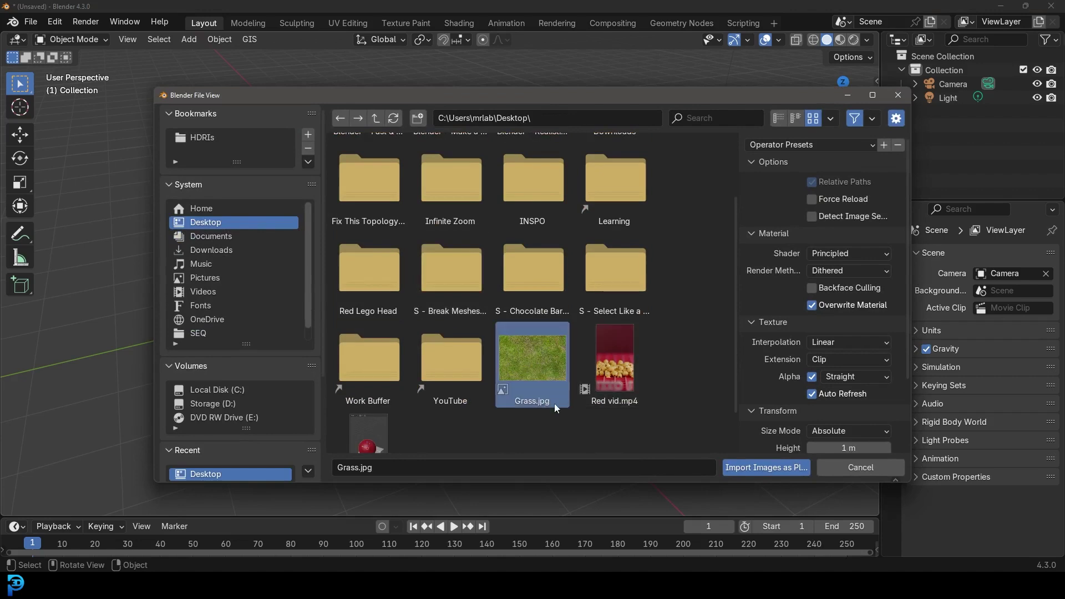
pyautogui.click(771, 469)
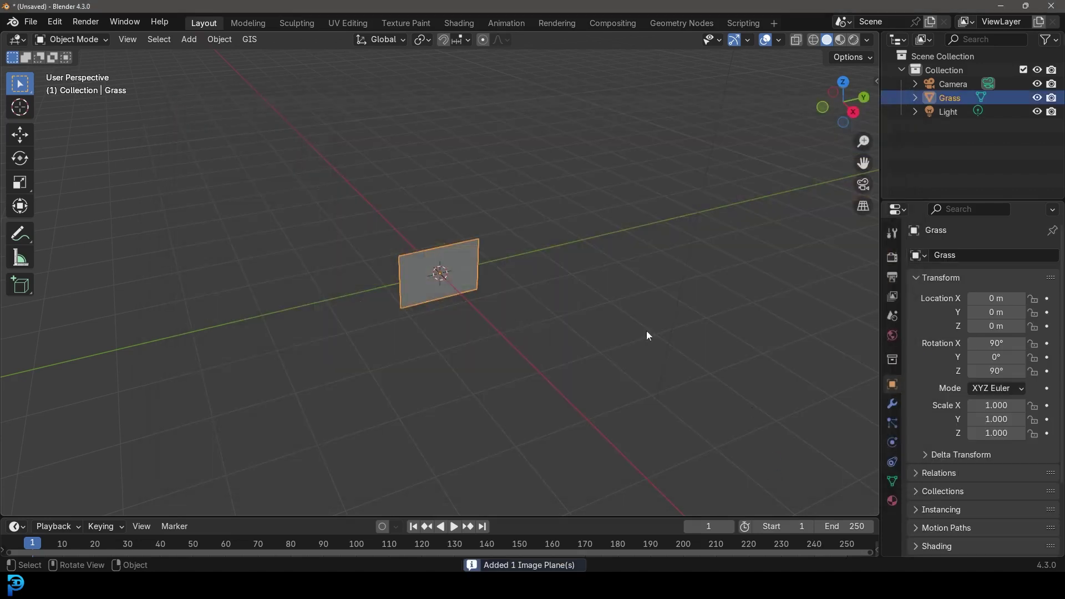
# Rotate the grass image plane 90° about the Y axis so it lies flat
pyautogui.moveTo(475, 292); pyautogui.dragTo(504, 325, button='middle')
pyautogui.scroll(2, 429, 289)
pyautogui.scroll(-4, 410, 278)
pyautogui.write('ry90')
pyautogui.press('Return')
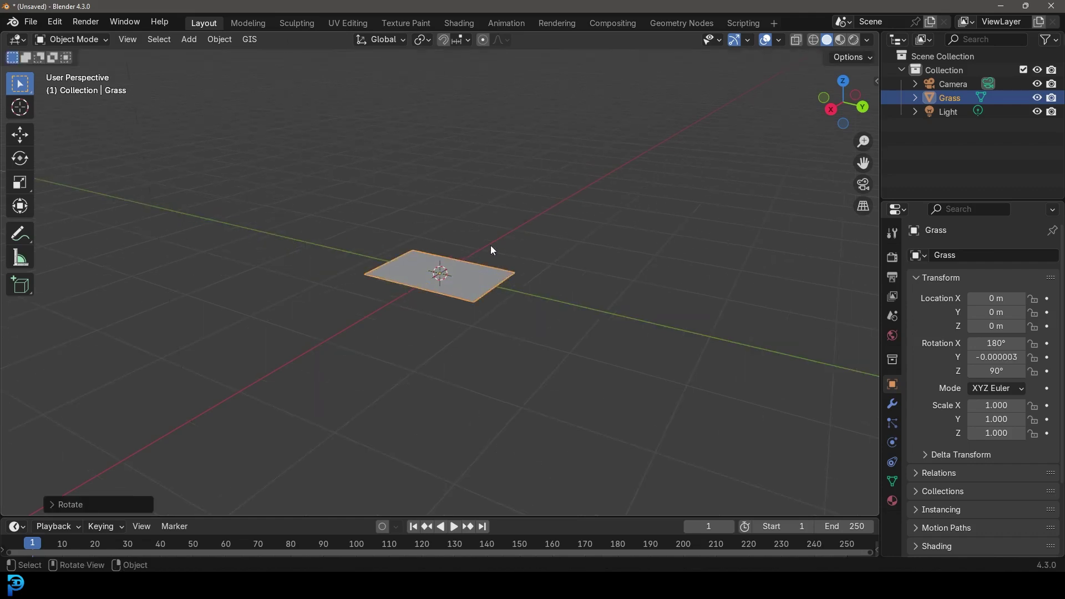
# Switch the viewport to Material Preview shading to display the grass texture on the plane
pyautogui.press('z')
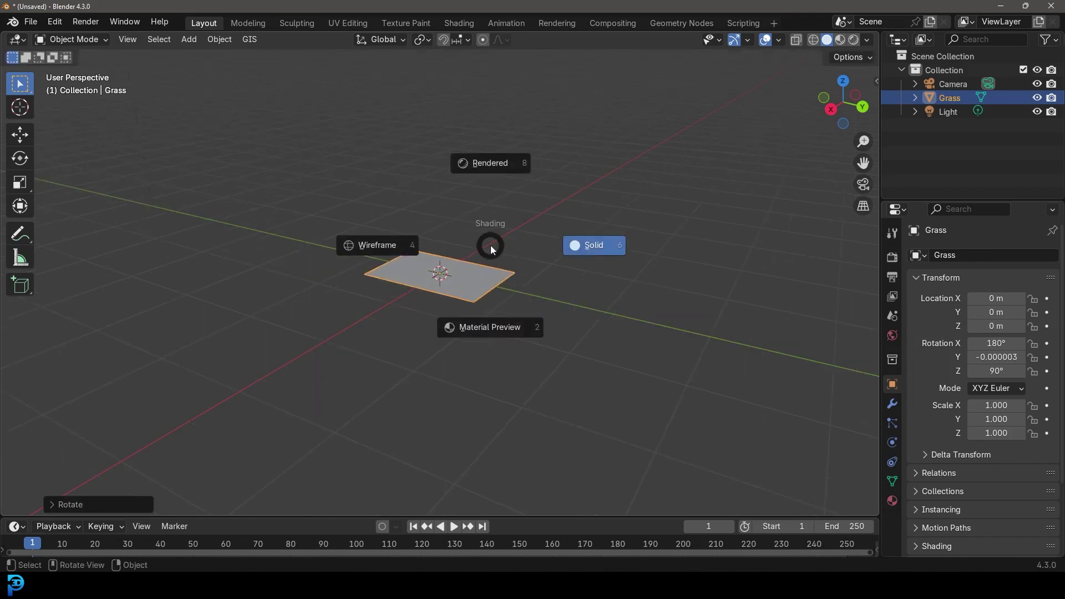
pyautogui.click(490, 328)
pyautogui.scroll(3, 434, 218)
pyautogui.moveTo(434, 217)
pyautogui.mouseDown(button='middle')
pyautogui.moveTo(435, 276)
pyautogui.moveTo(451, 286)
pyautogui.moveTo(471, 271)
pyautogui.mouseUp(button='middle')
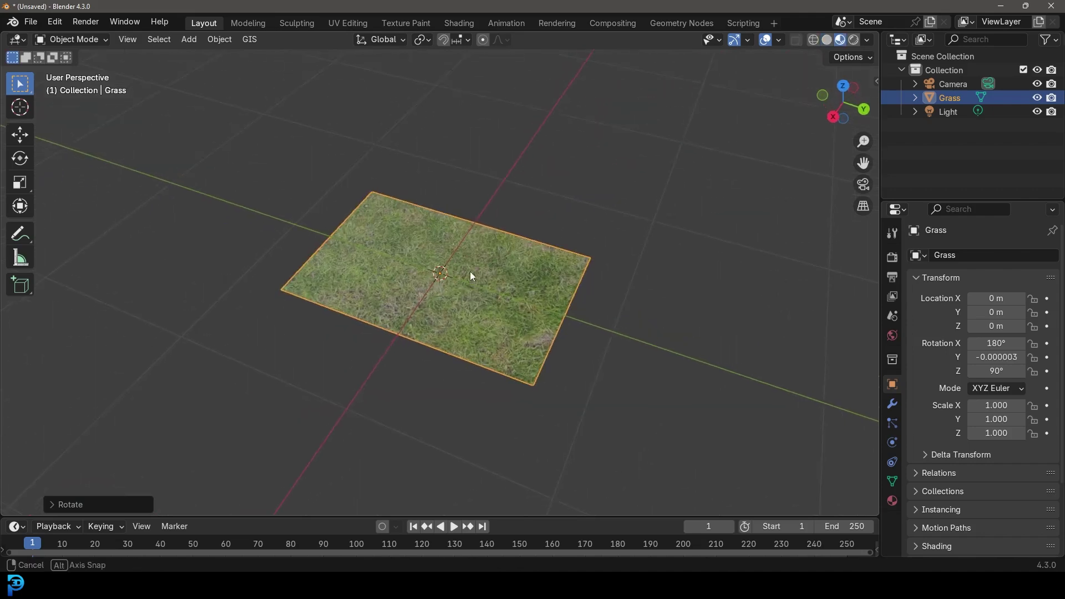
# Enter Edit Mode on the grass plane and display its face normals
pyautogui.click(72, 40)
pyautogui.click(75, 71)
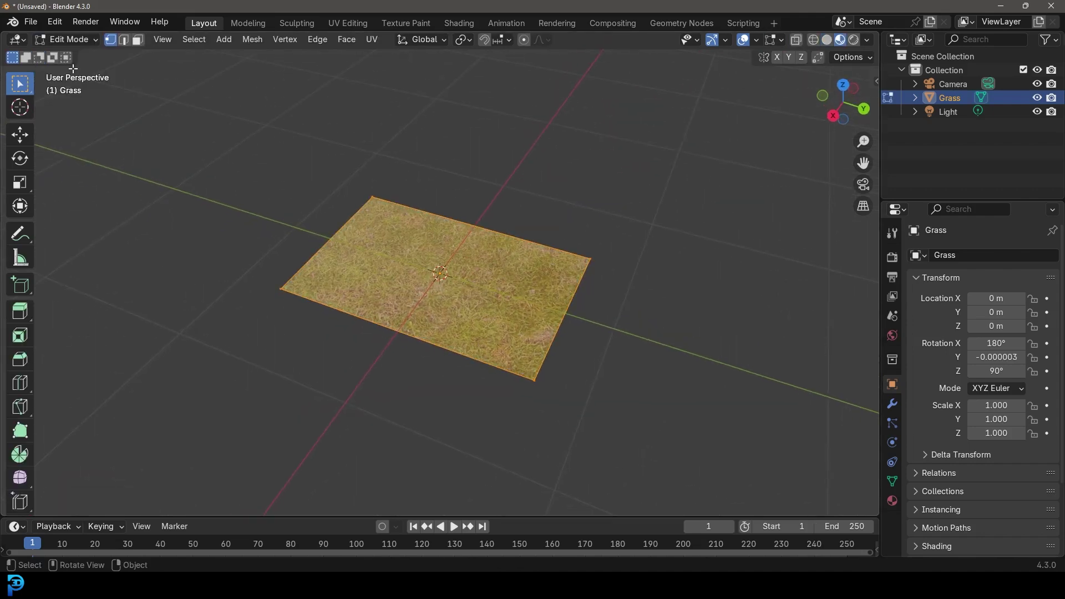
pyautogui.click(778, 38)
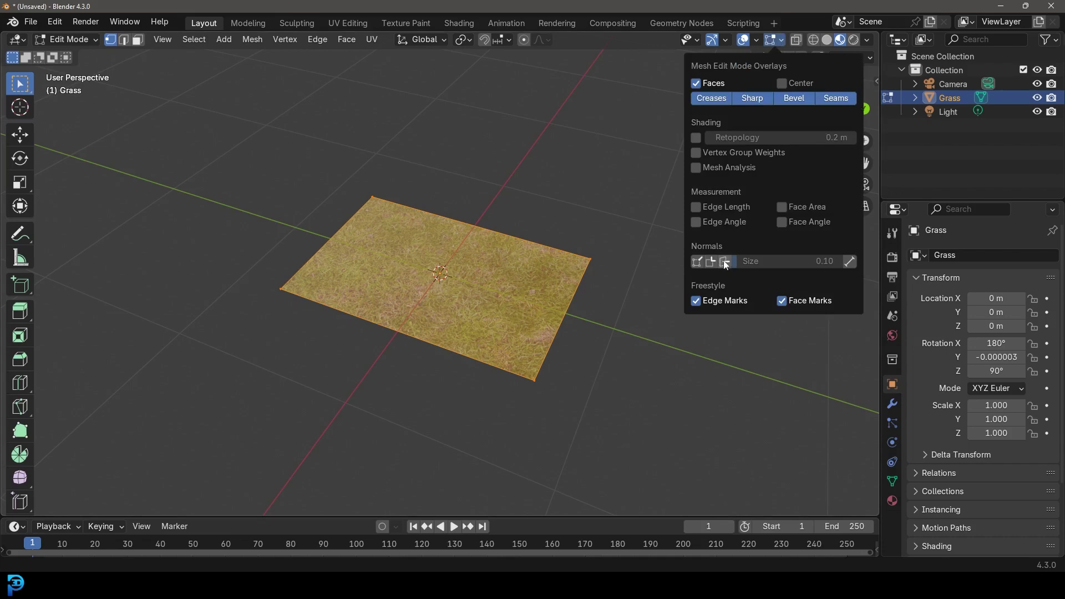
pyautogui.moveTo(404, 381); pyautogui.dragTo(445, 242, button='middle')
# Recalculate the grass plane's normals outside, and flip them to point upward
pyautogui.hotkey('alt', 'n')
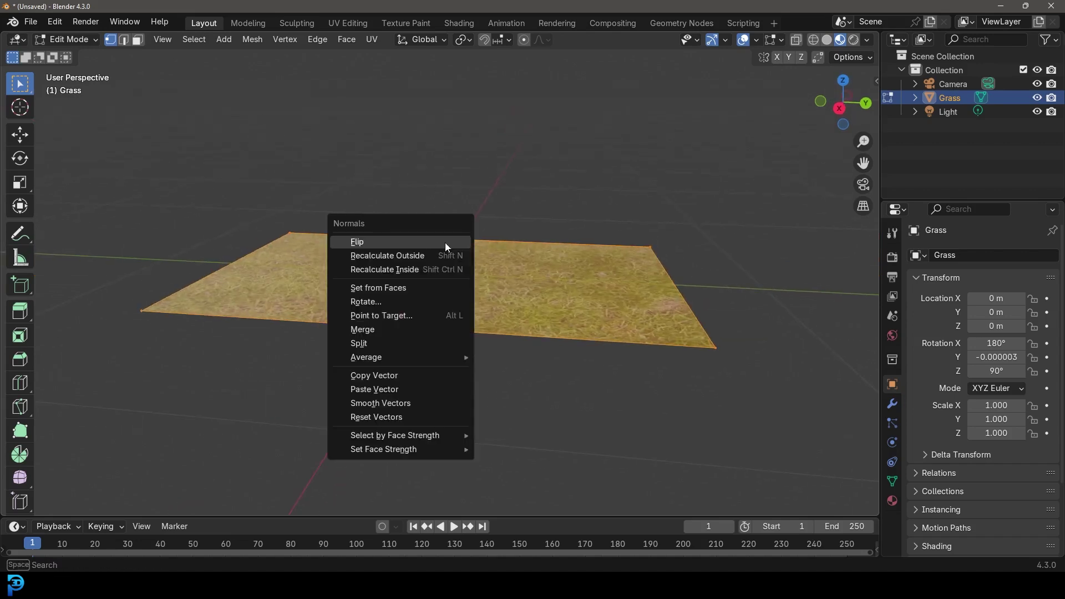
pyautogui.click(429, 255)
pyautogui.moveTo(484, 313); pyautogui.dragTo(458, 281, button='middle')
pyautogui.hotkey('alt', 'n')
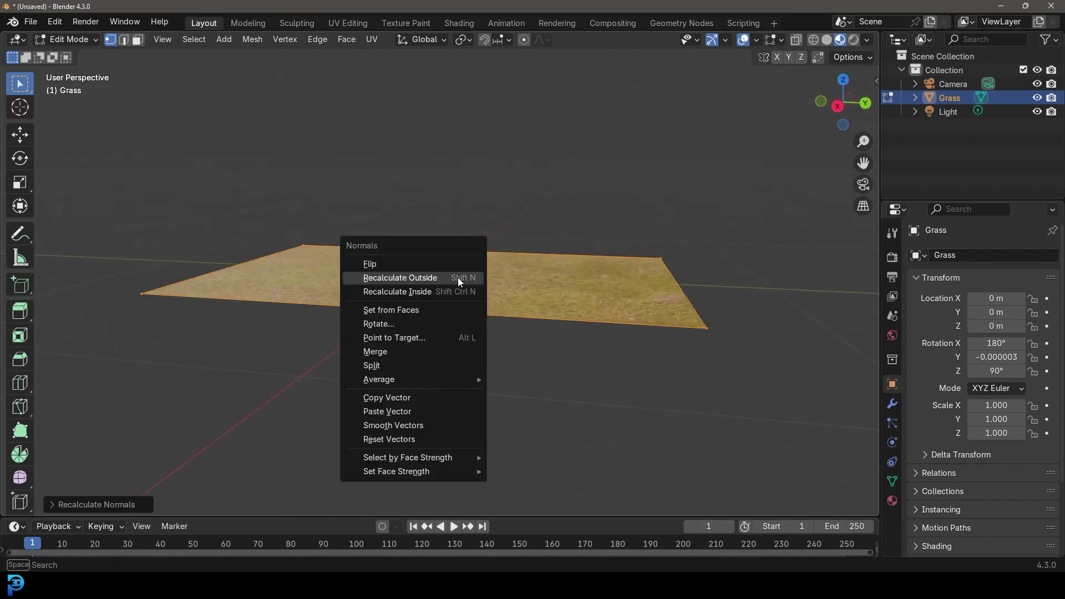
pyautogui.click(405, 264)
pyautogui.scroll(3, 452, 266)
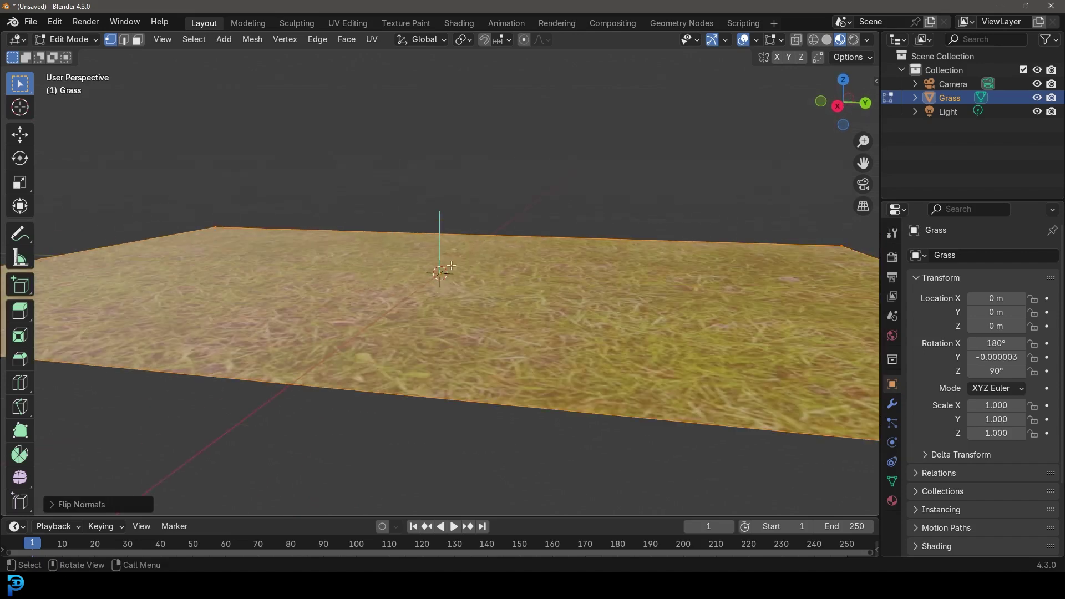
pyautogui.scroll(-4, 439, 244)
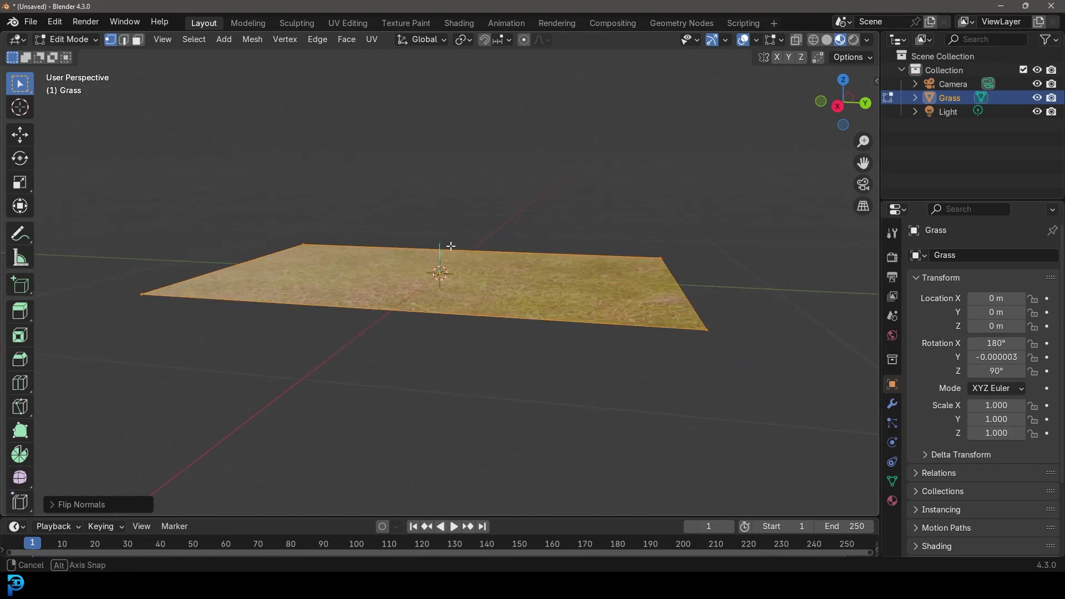
# Add one centred loop cut across the grass plane, splitting its long side in half
pyautogui.moveTo(480, 259); pyautogui.dragTo(481, 281, button='middle')
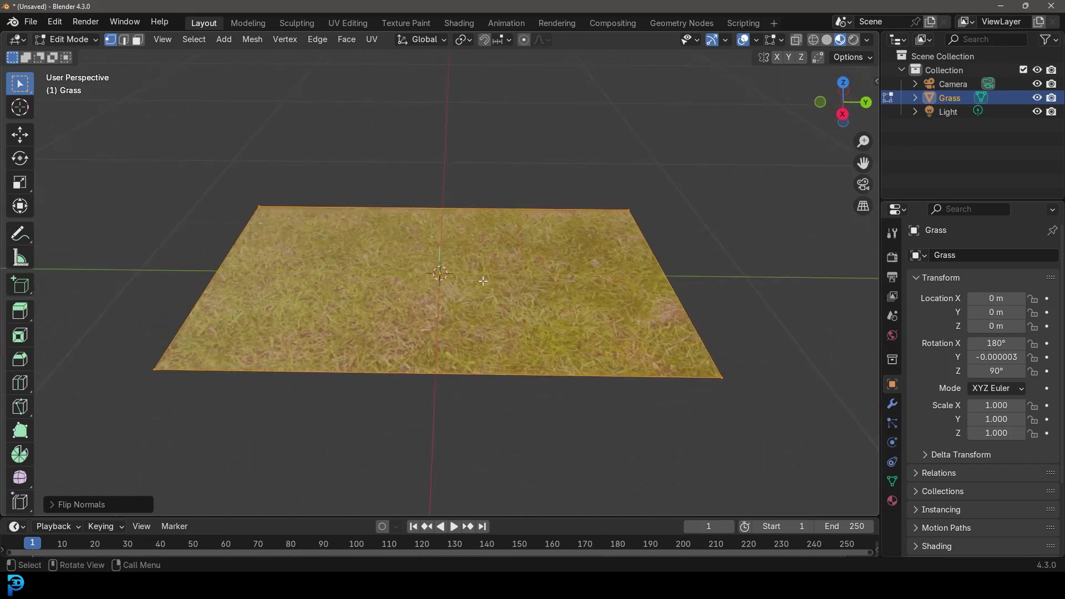
pyautogui.hotkey('ctrl', 'r')
pyautogui.click(441, 209)
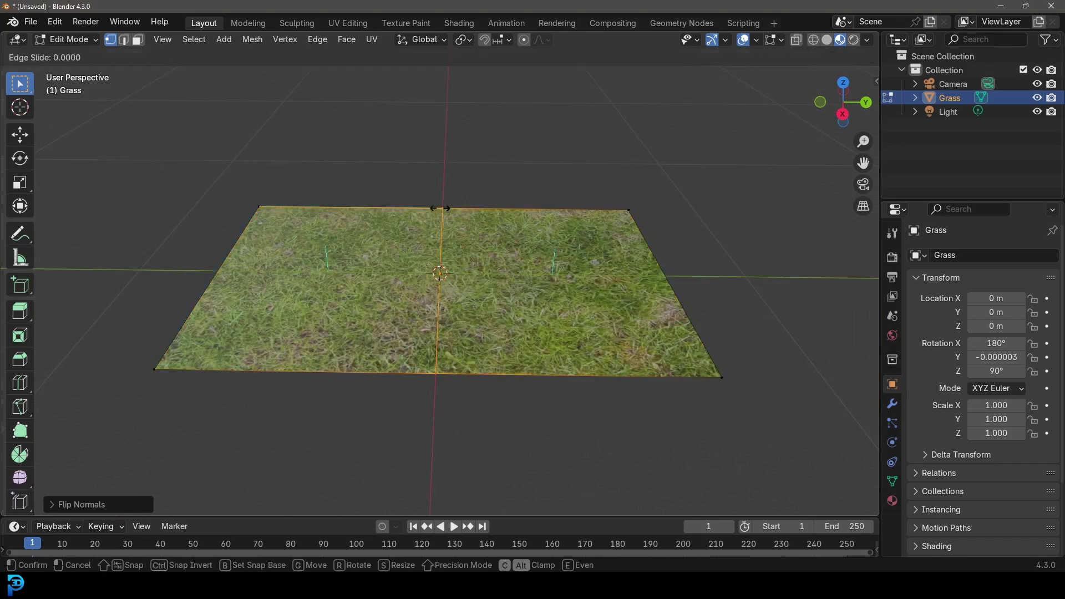
pyautogui.rightClick(222, 170)
# Select the whole grass plane and subdivide it with 50 cuts
pyautogui.moveTo(134, 127); pyautogui.dragTo(771, 428)
pyautogui.rightClick(438, 211)
pyautogui.click(363, 228)
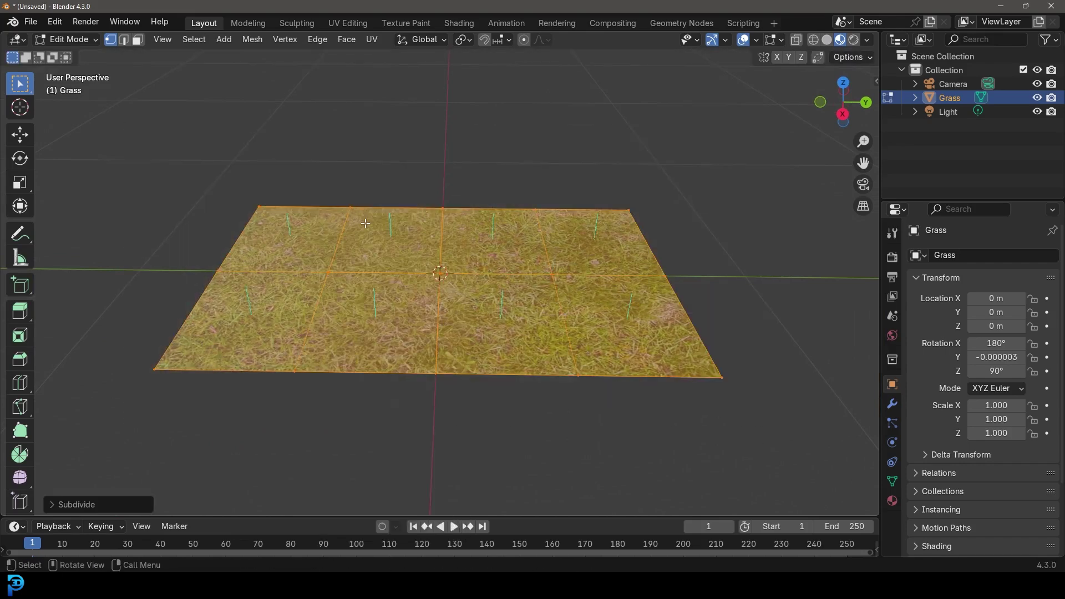
pyautogui.click(51, 505)
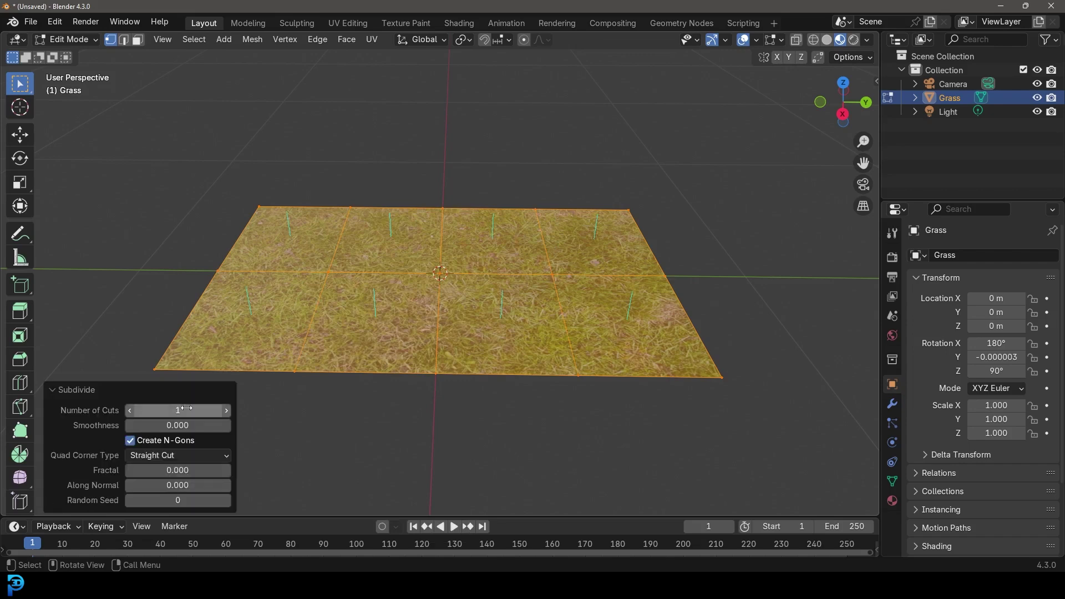
pyautogui.click(187, 409)
pyautogui.write('50')
pyautogui.press('Return')
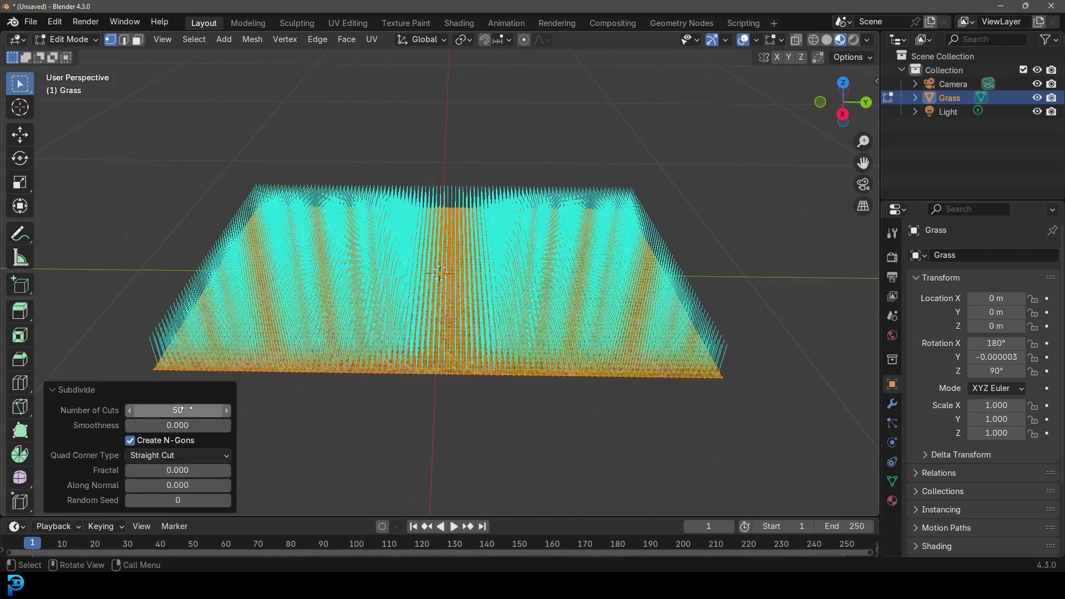
# Turn off the display of face normals on the subdivided grass mesh
pyautogui.moveTo(729, 53); pyautogui.dragTo(781, 41, button='middle')
pyautogui.click(780, 39)
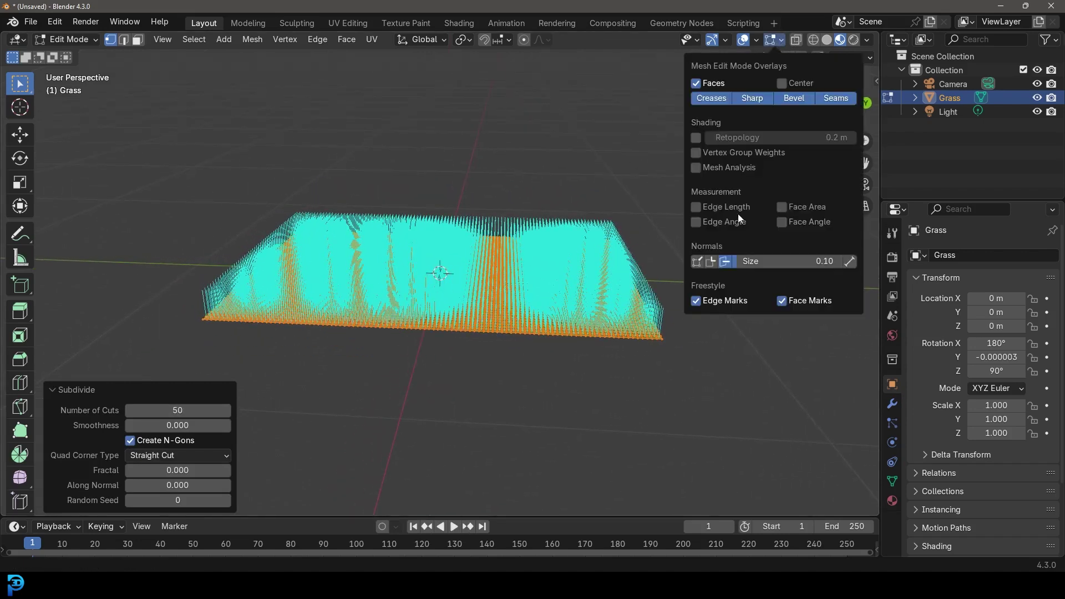
pyautogui.click(725, 261)
pyautogui.scroll(4, 610, 139)
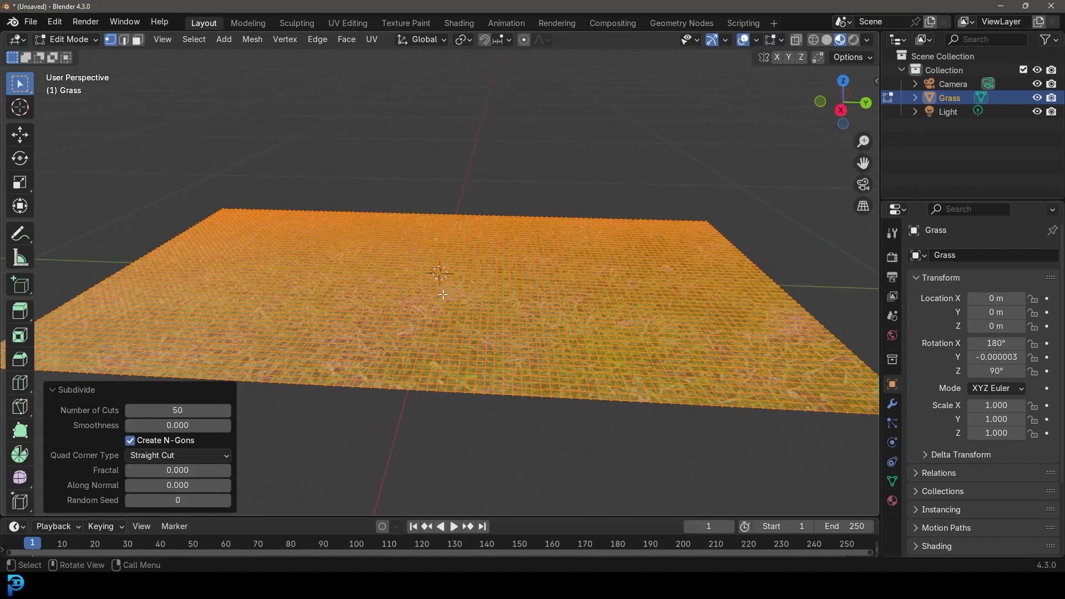
# Enable proportional editing and raise a vertex near the plane's centre along Z by about 0.03 m to form a gentle mound
pyautogui.click(525, 40)
pyautogui.click(474, 289)
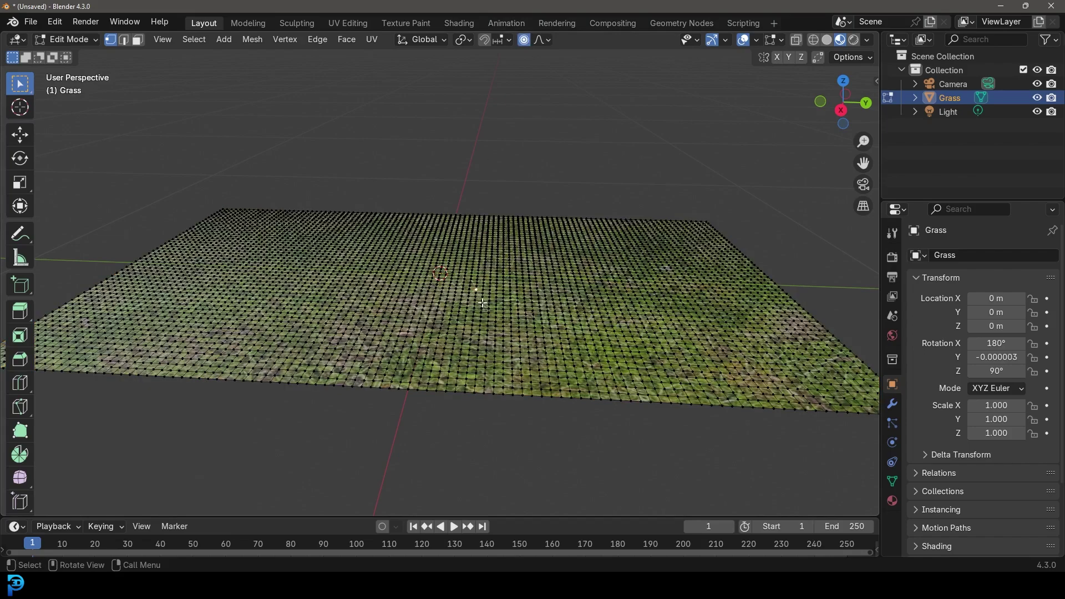
pyautogui.press('g')
pyautogui.press('z')
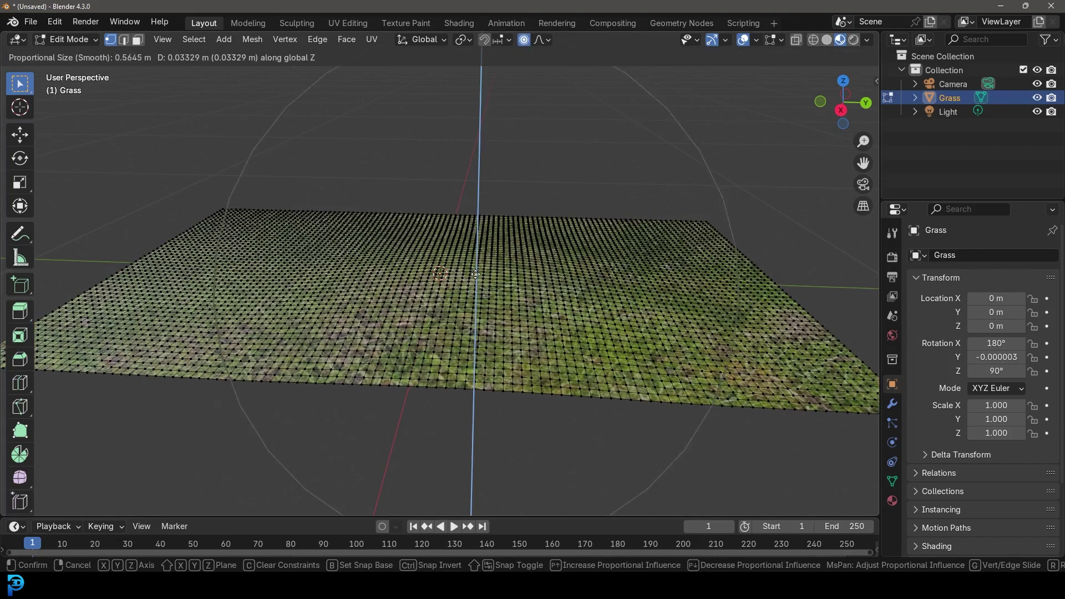
pyautogui.click(476, 276)
# Raise two more mounds along Z, one on each side of the central mound, and return to Object Mode
pyautogui.click(277, 267)
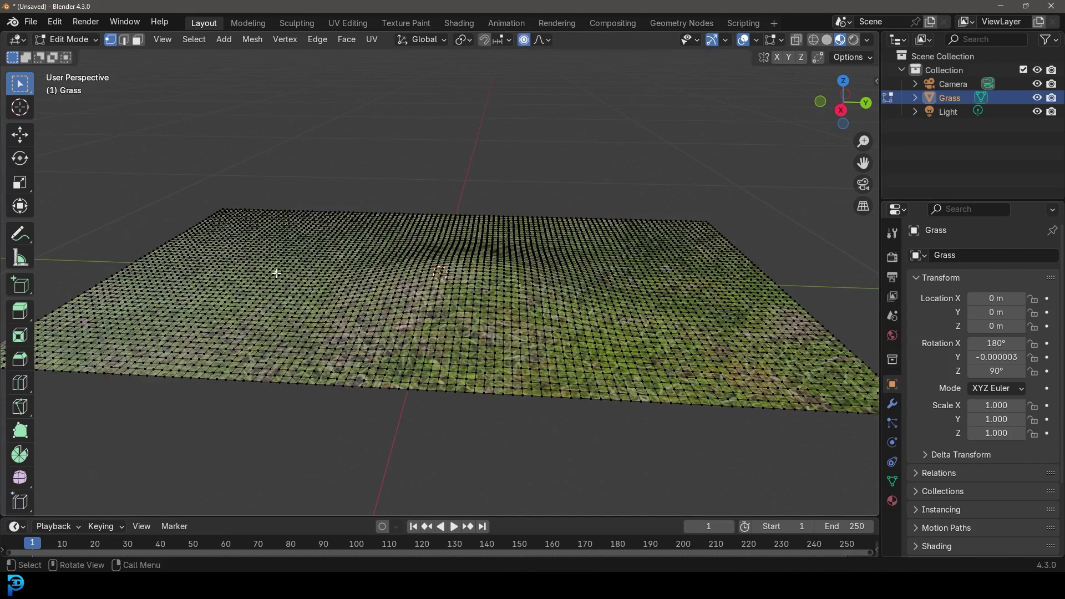
pyautogui.press('g')
pyautogui.press('z')
pyautogui.click(270, 240)
pyautogui.click(606, 218)
pyautogui.press('g')
pyautogui.press('z')
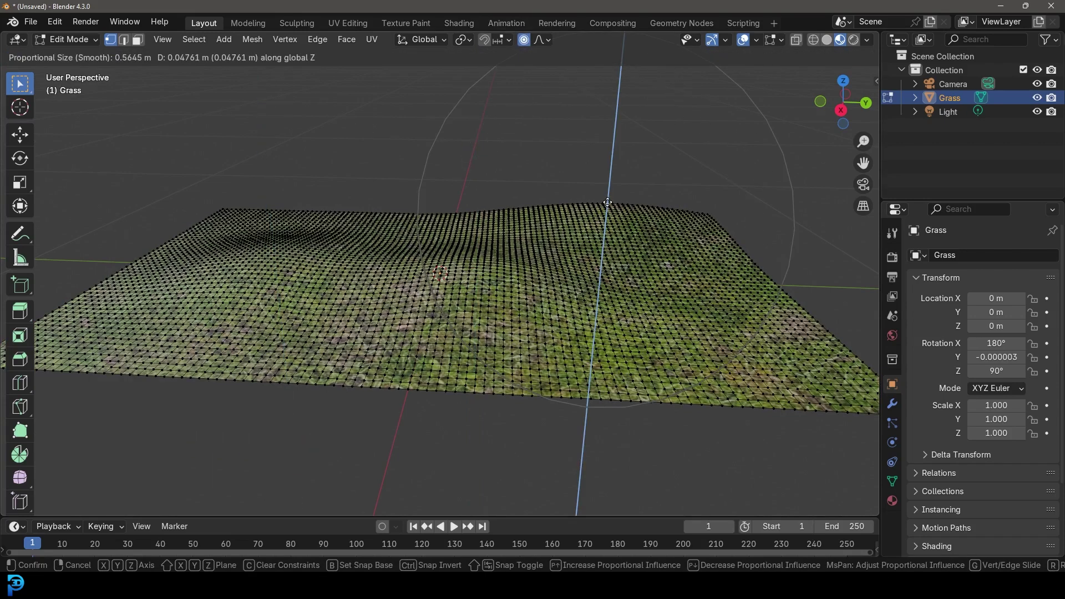
pyautogui.click(578, 267)
pyautogui.press('Tab')
pyautogui.moveTo(578, 268); pyautogui.dragTo(515, 298, button='middle')
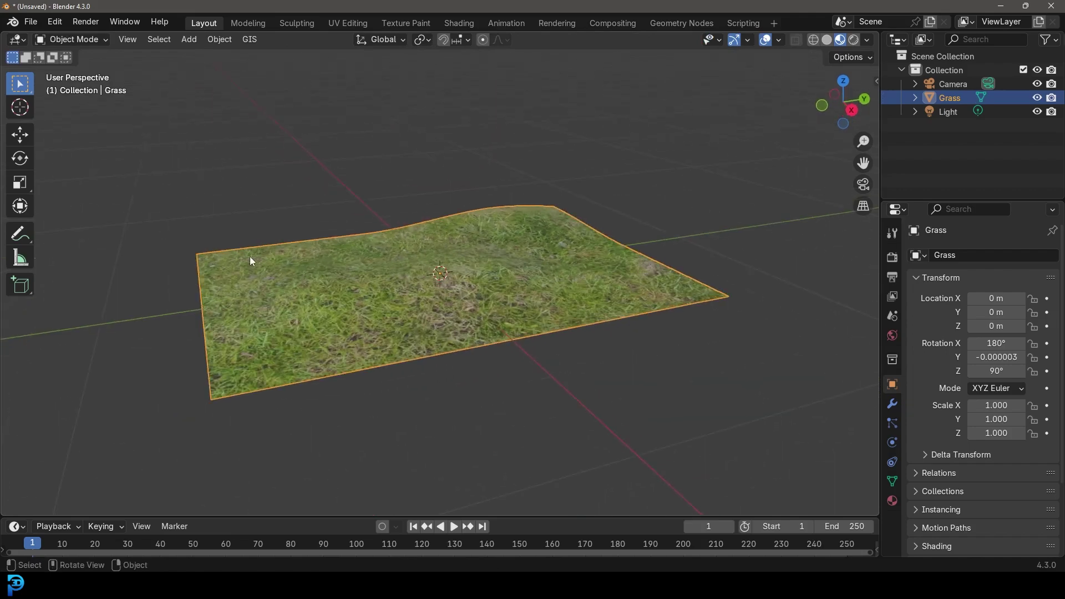
# Raise a vertex near the low rear corner of the grass plane along Z by about 0.027 m in Edit Mode
pyautogui.press('Tab')
pyautogui.click(230, 250)
pyautogui.press('g')
pyautogui.press('z')
pyautogui.click(232, 249)
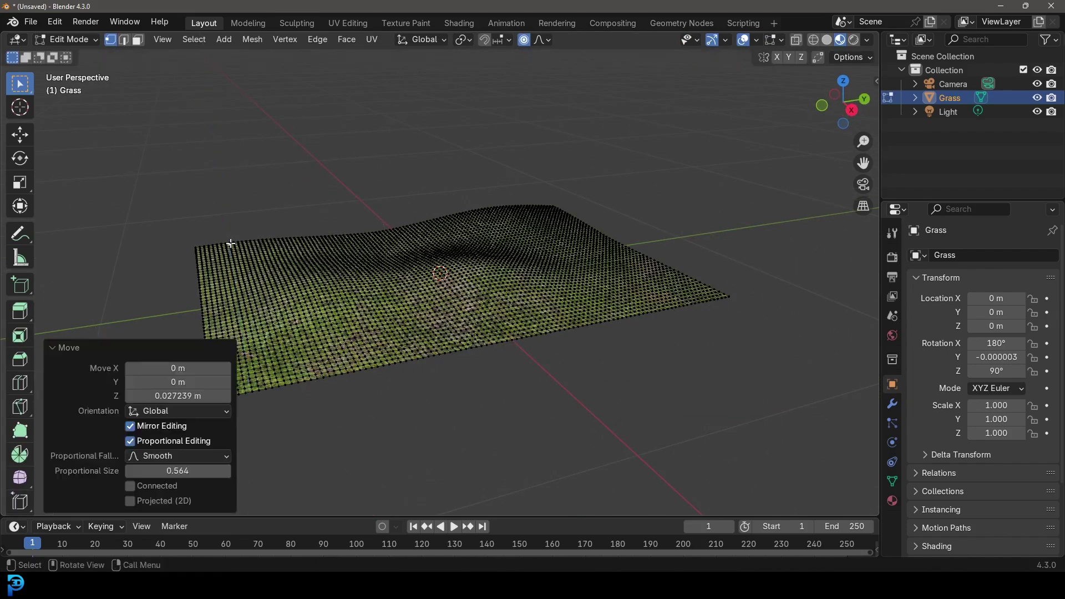
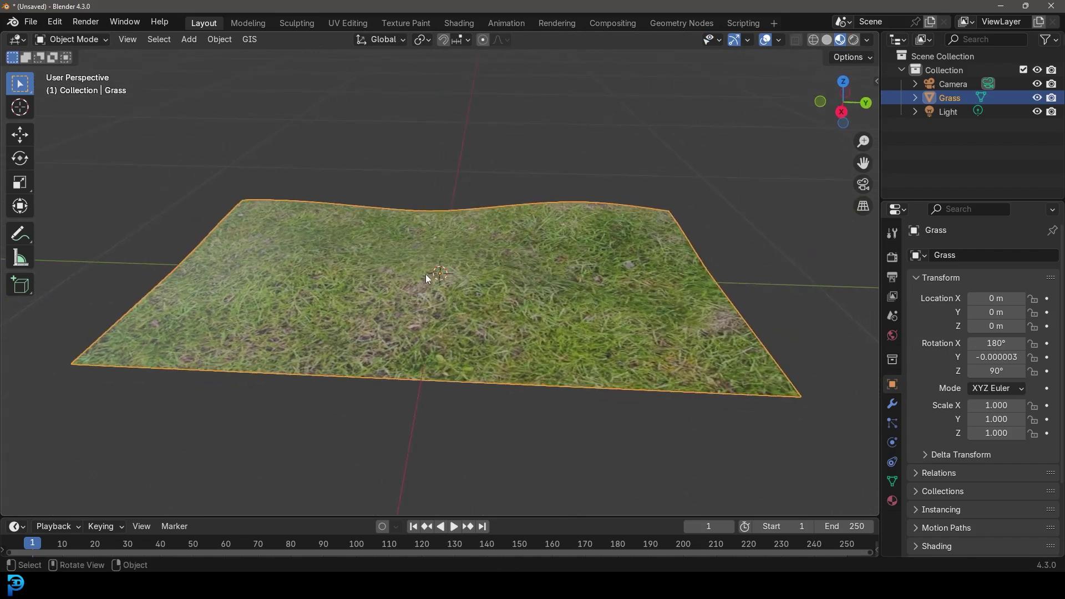
# Add a particle system to the grass plane and set its type to Hair
pyautogui.click(891, 422)
pyautogui.click(1053, 258)
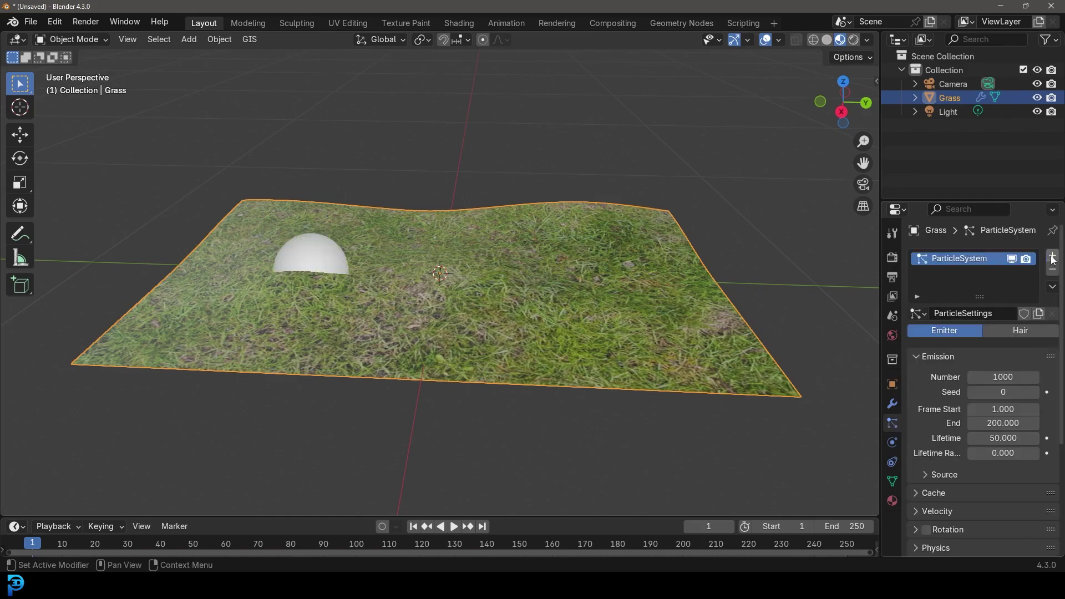
pyautogui.click(1017, 332)
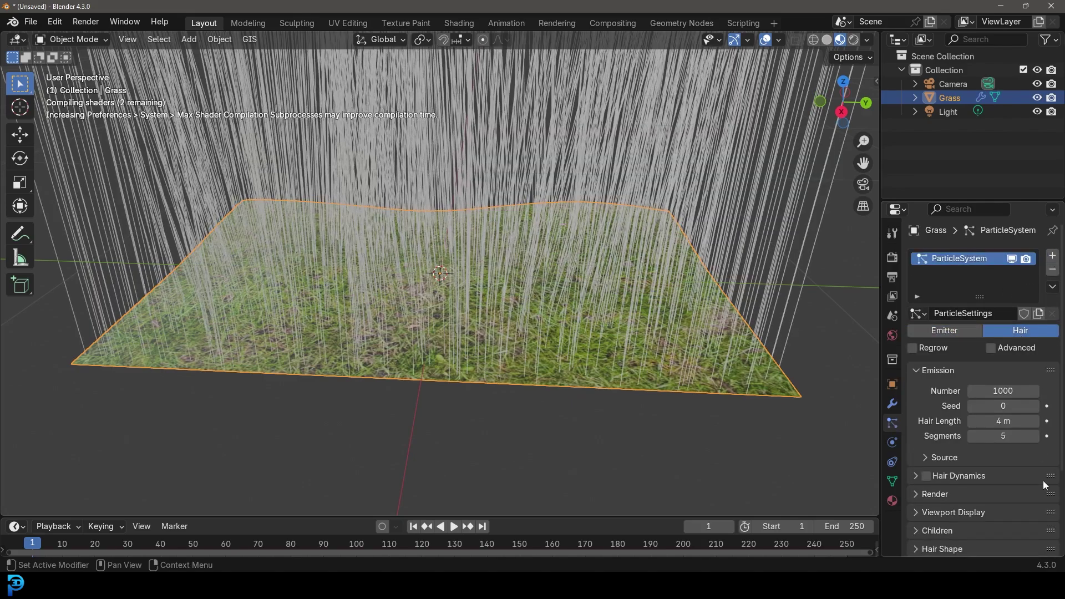
# Set the hair length to 0.1 m and switch the viewport to Solid shading
pyautogui.moveTo(1022, 421); pyautogui.dragTo(977, 420)
pyautogui.press('z')
pyautogui.click(622, 231)
pyautogui.moveTo(627, 231)
pyautogui.mouseDown(button='middle')
pyautogui.moveTo(551, 289)
pyautogui.moveTo(568, 294)
pyautogui.mouseUp(button='middle')
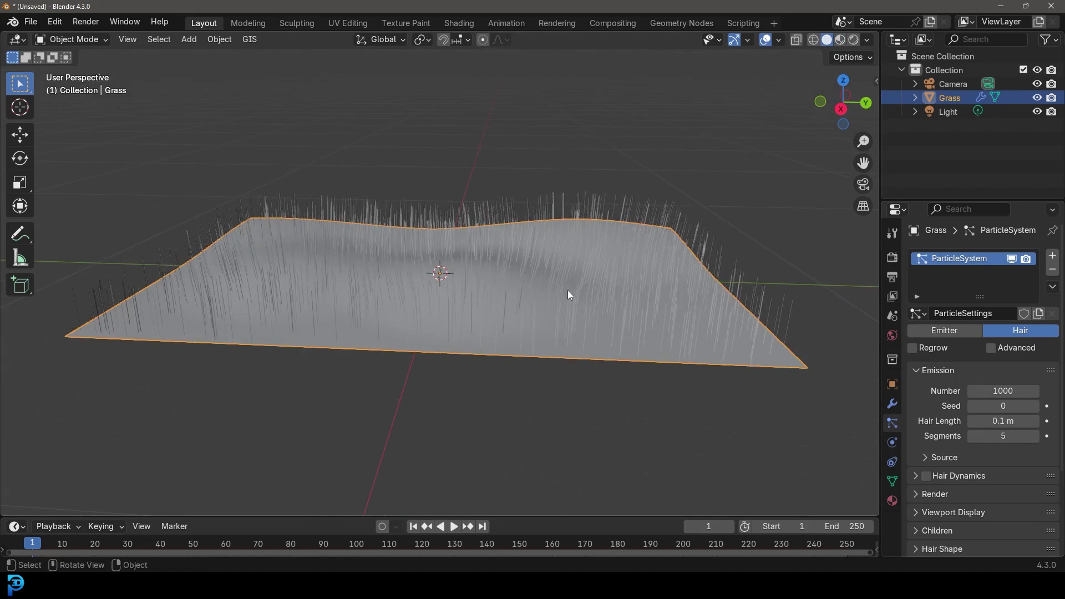
# Enable B-Spline for the rendered hair paths and set the viewport strand steps to 3
pyautogui.click(924, 493)
pyautogui.scroll(-4, 924, 493)
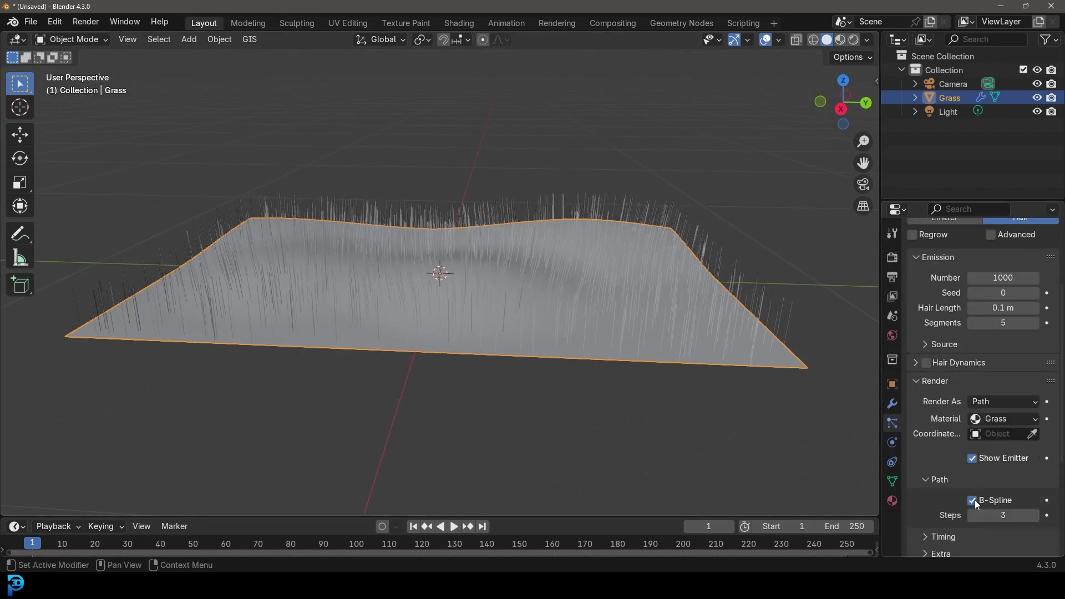
pyautogui.scroll(-2, 986, 496)
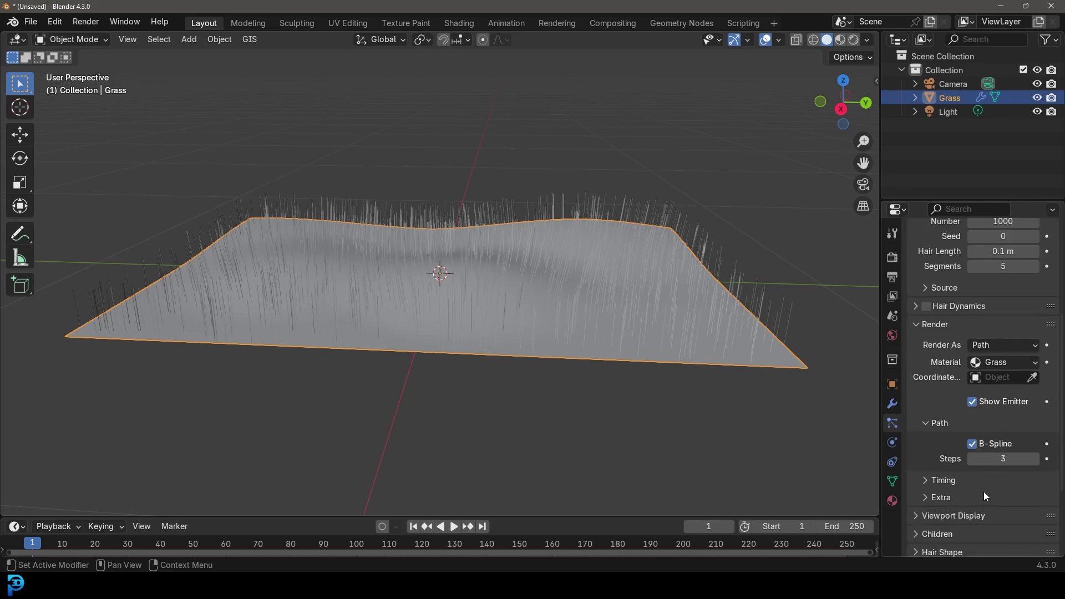
pyautogui.click(932, 515)
pyautogui.scroll(-4, 934, 512)
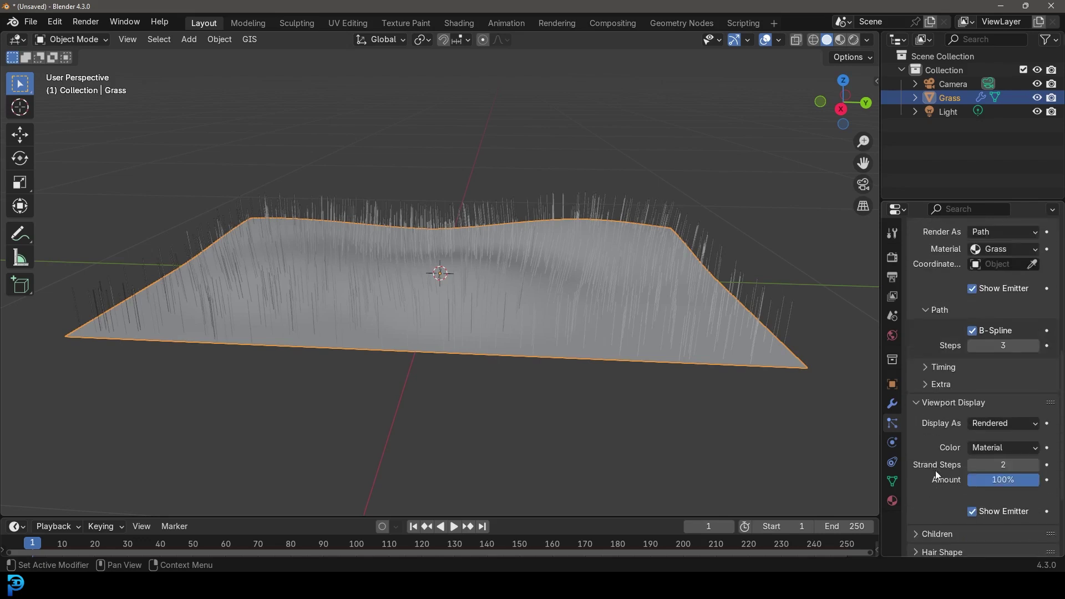
pyautogui.click(1035, 465)
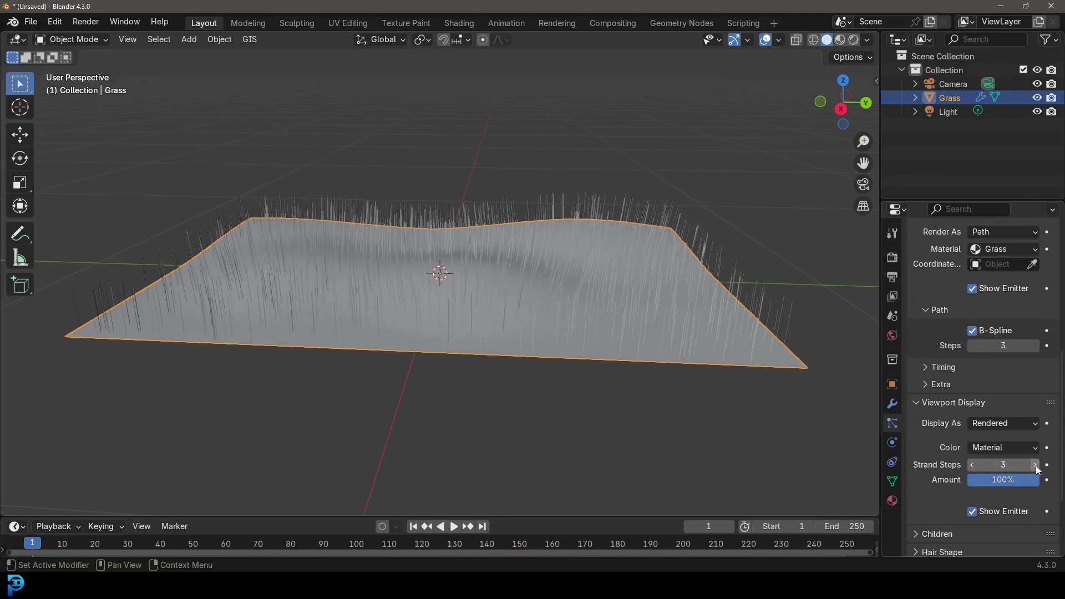
# Enable interpolated children for the hair particles and review the display and render amounts
pyautogui.scroll(-3, 914, 483)
pyautogui.click(934, 451)
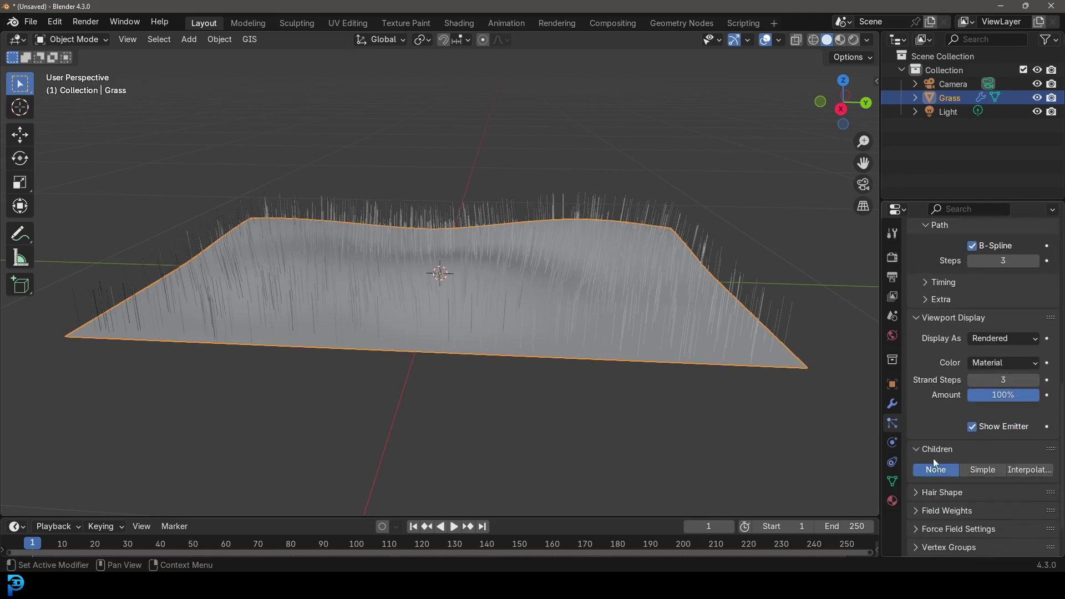
pyautogui.click(1030, 471)
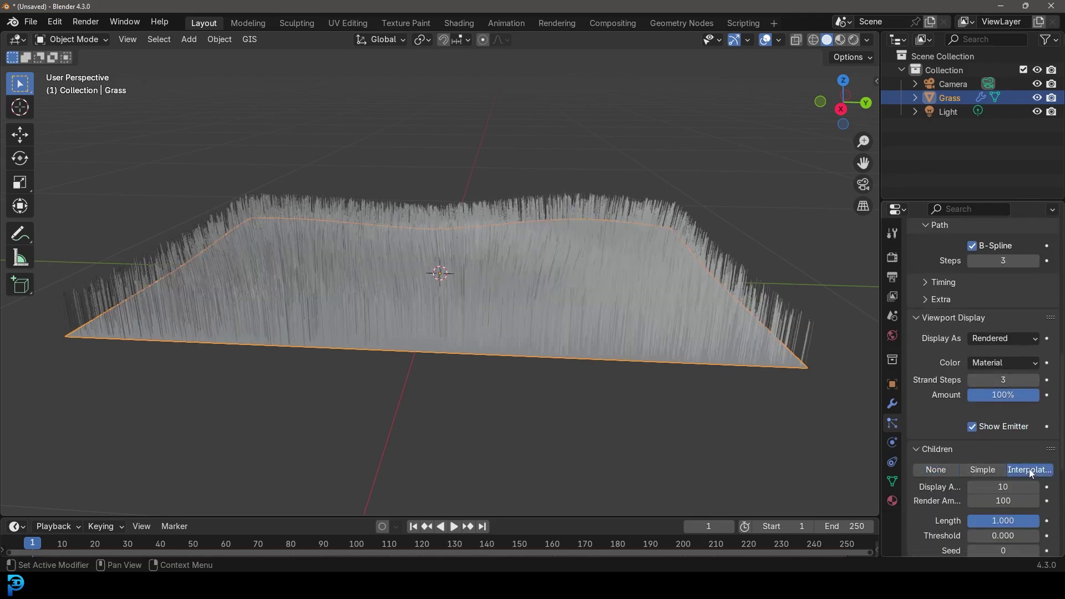
pyautogui.scroll(12, 972, 347)
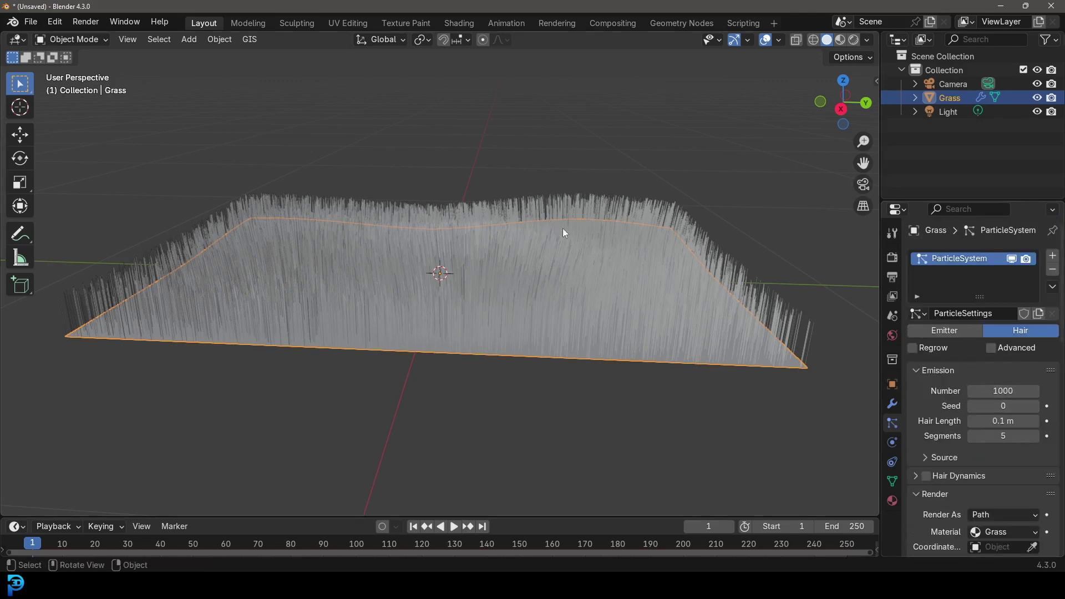
pyautogui.scroll(-20, 939, 382)
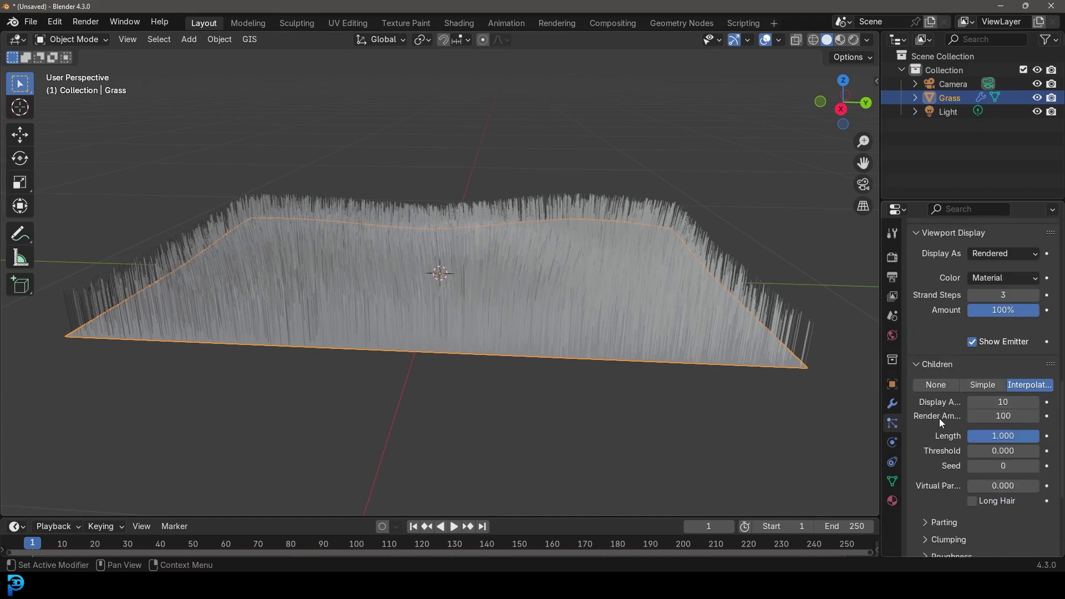
pyautogui.scroll(4, 951, 446)
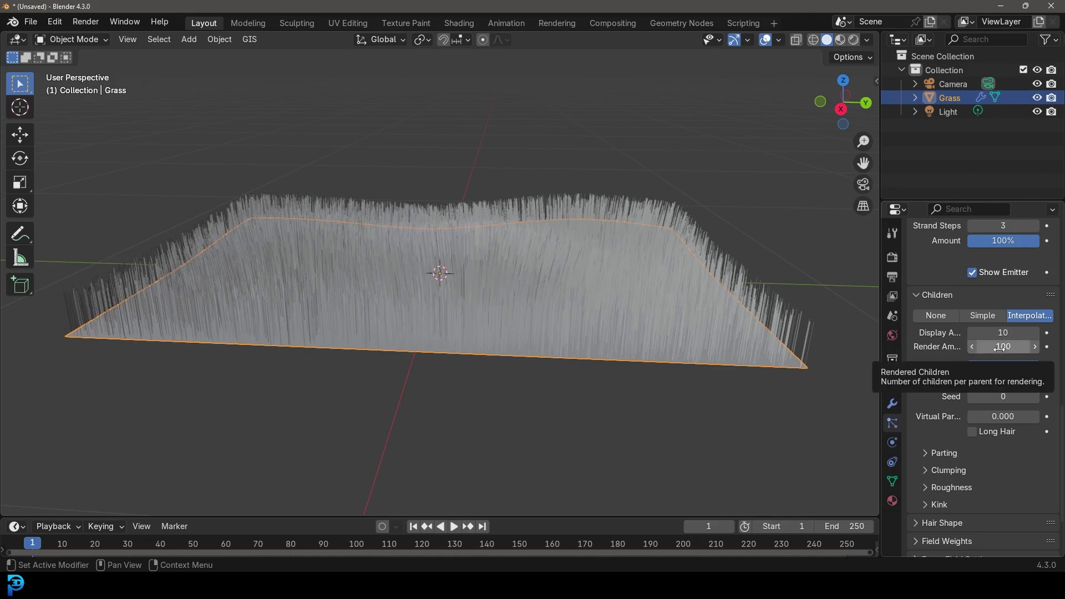
pyautogui.scroll(2, 567, 261)
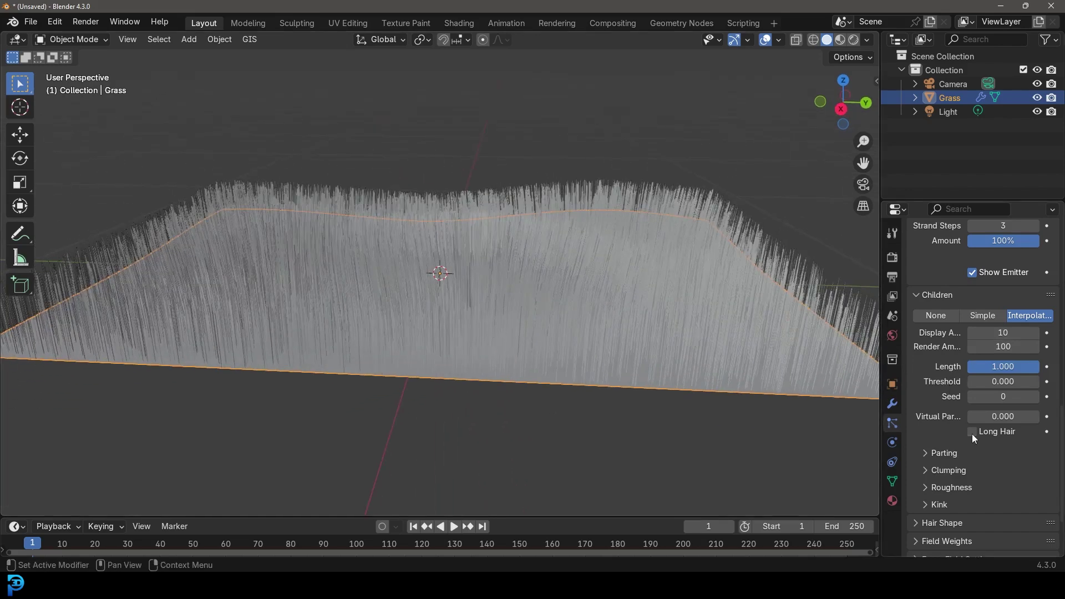
# Set the child hairs' roughness to about 0.041 Random and 0.044 Endpoint
pyautogui.click(931, 487)
pyautogui.scroll(-3, 931, 485)
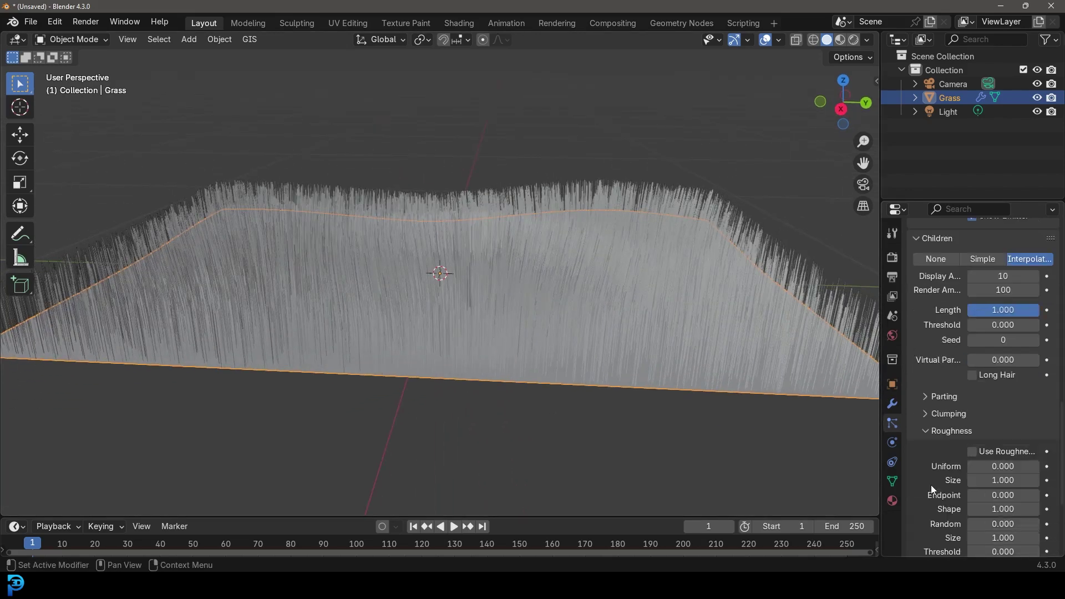
pyautogui.scroll(-3, 931, 485)
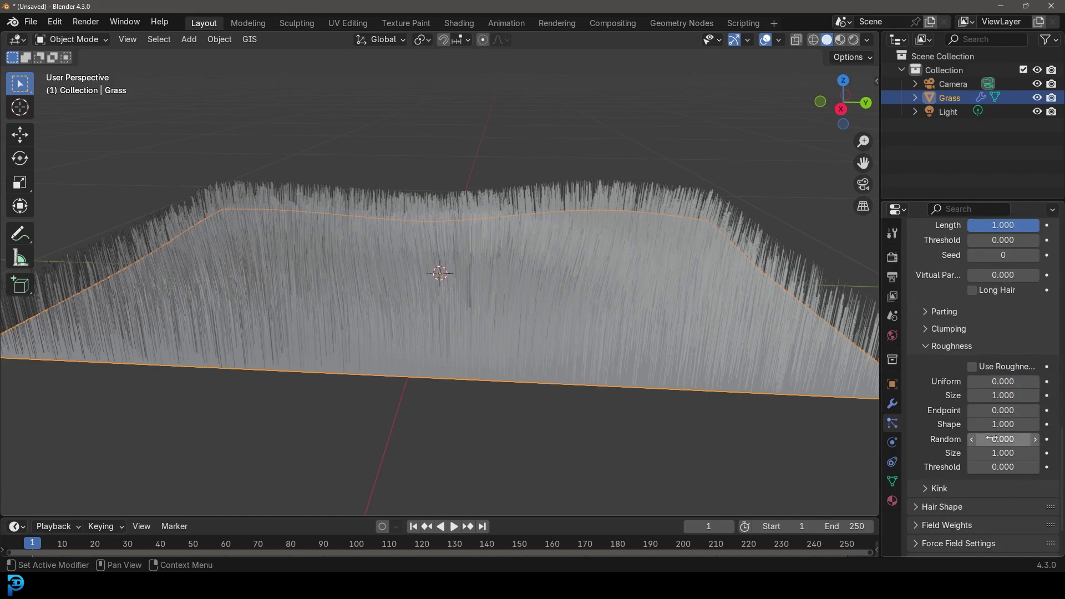
pyautogui.moveTo(993, 439); pyautogui.dragTo(1008, 438)
pyautogui.moveTo(579, 378); pyautogui.dragTo(521, 230, button='middle')
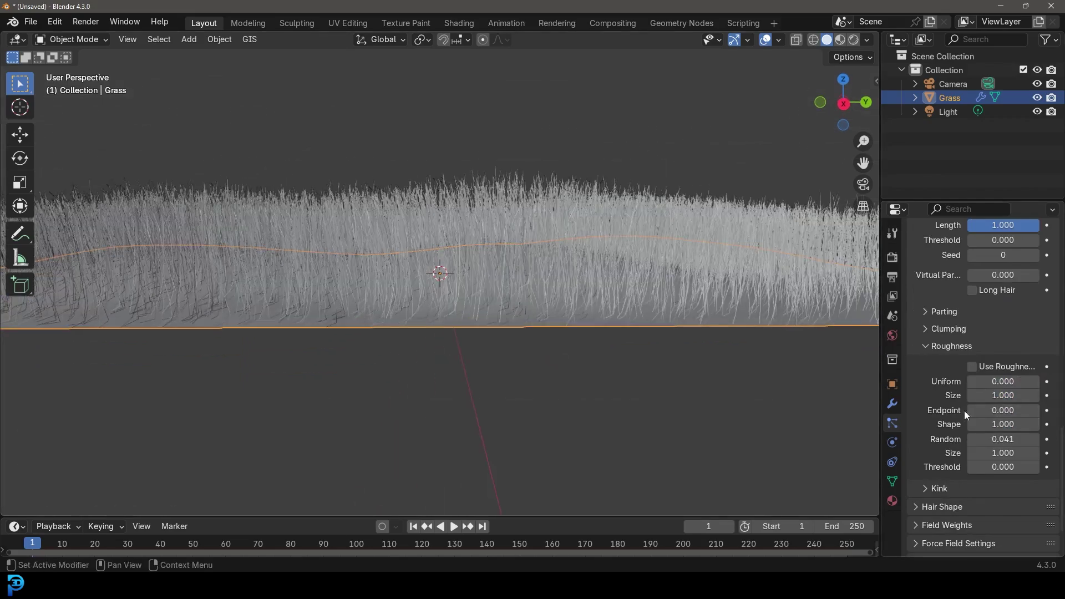
pyautogui.moveTo(997, 410); pyautogui.dragTo(1009, 410)
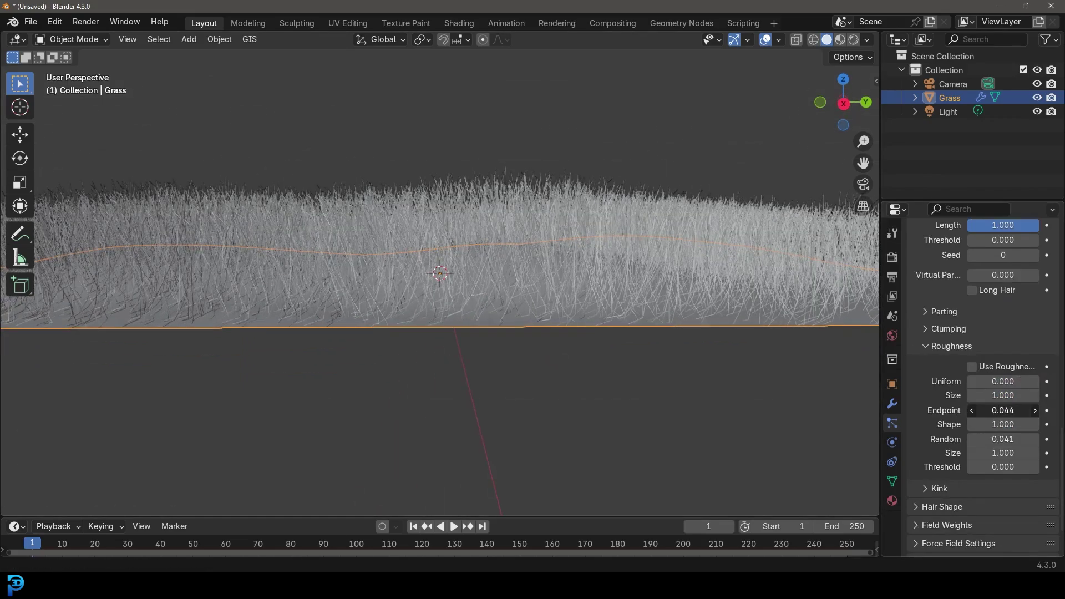
# Set the child hairs' Uniform roughness to about 0.020
pyautogui.moveTo(527, 239); pyautogui.dragTo(605, 301, button='middle')
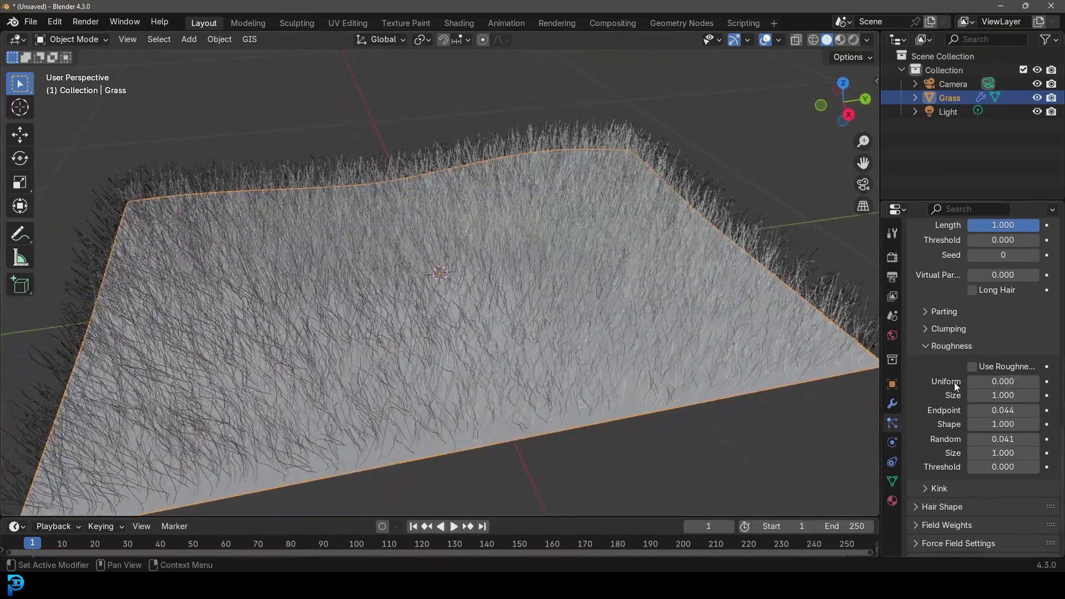
pyautogui.moveTo(985, 384); pyautogui.dragTo(993, 384)
pyautogui.moveTo(575, 346); pyautogui.dragTo(511, 331, button='middle')
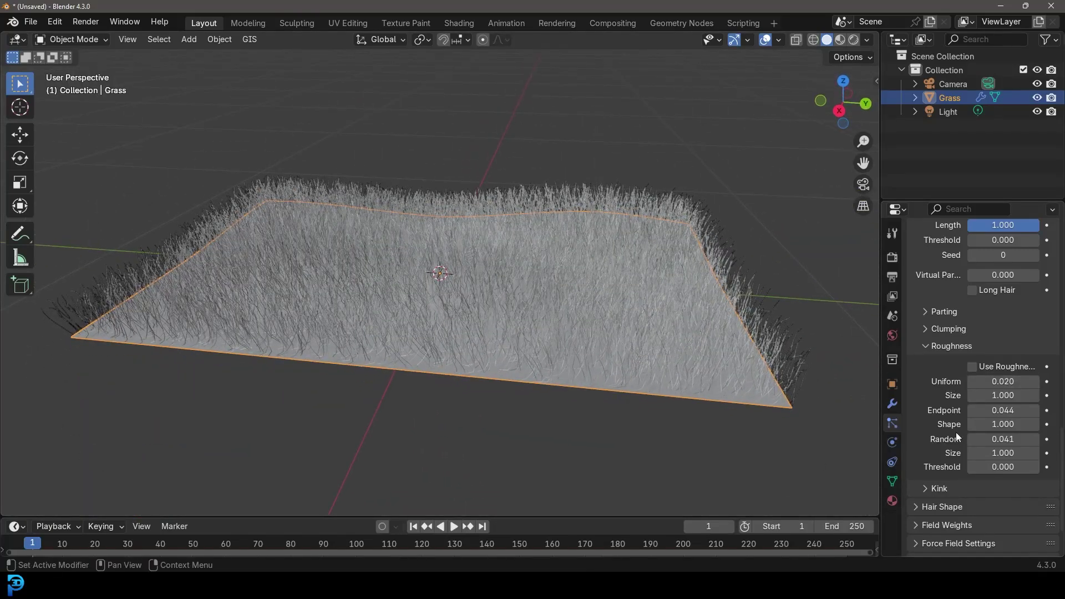
pyautogui.scroll(3, 952, 410)
pyautogui.scroll(-5, 952, 409)
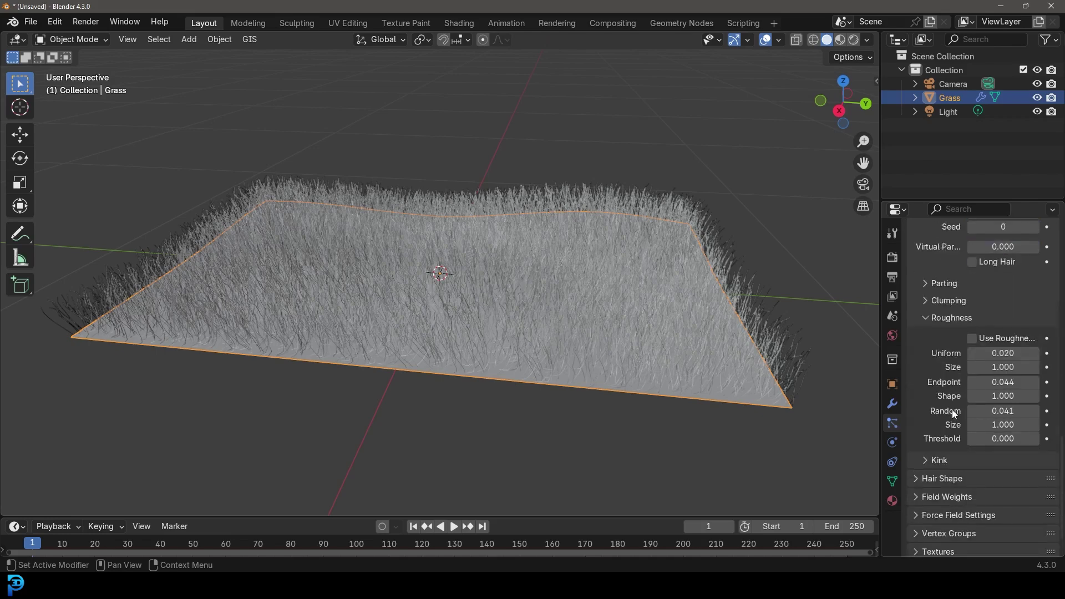
# Set the render engine to Cycles and limit the render Max Samples to 45
pyautogui.click(897, 261)
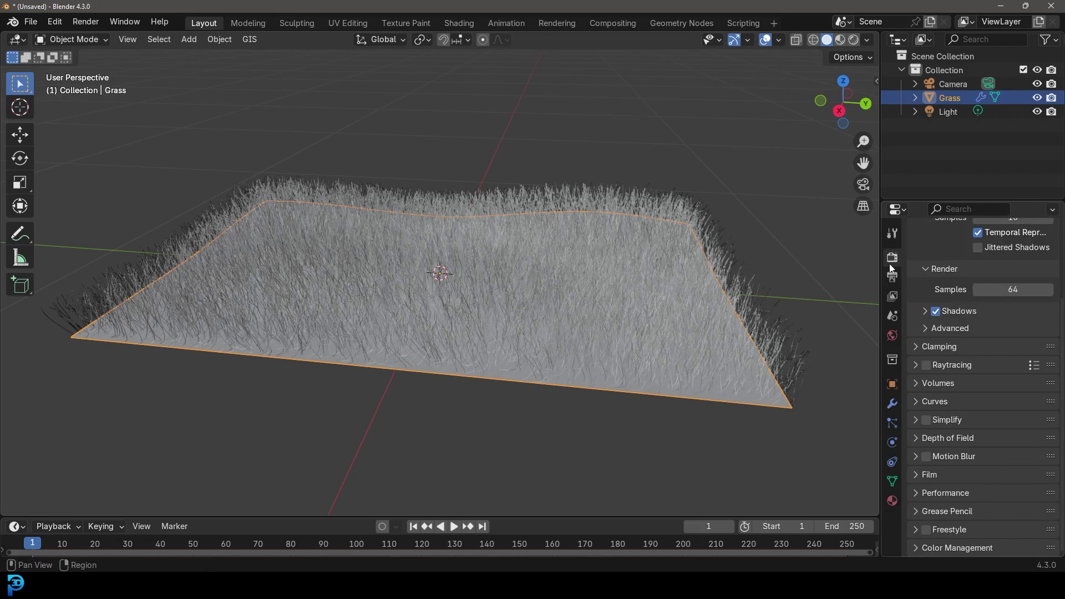
pyautogui.scroll(1, 924, 283)
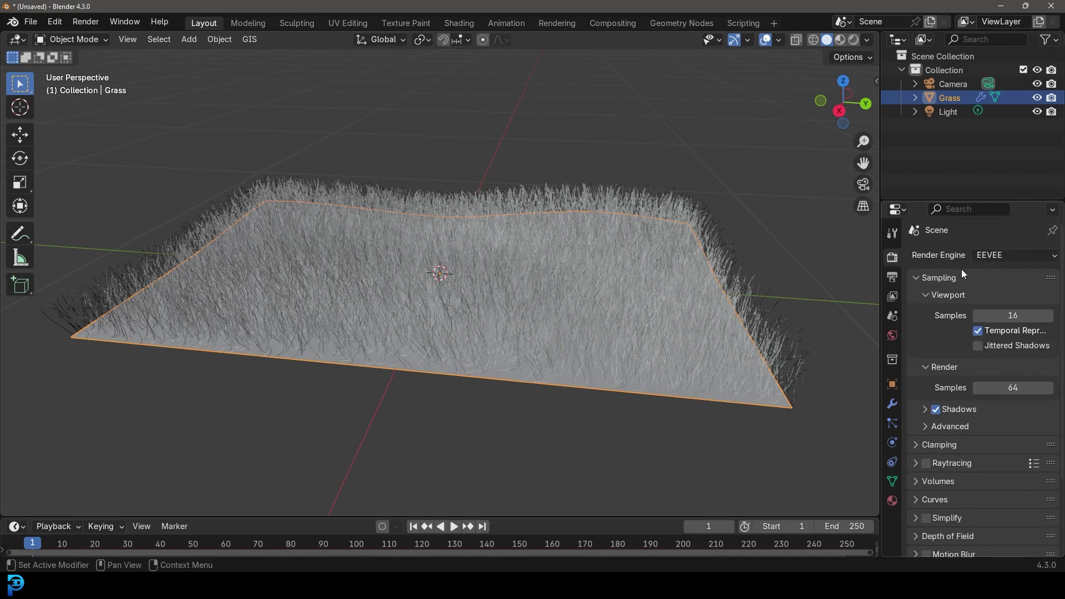
pyautogui.click(1002, 258)
pyautogui.click(993, 301)
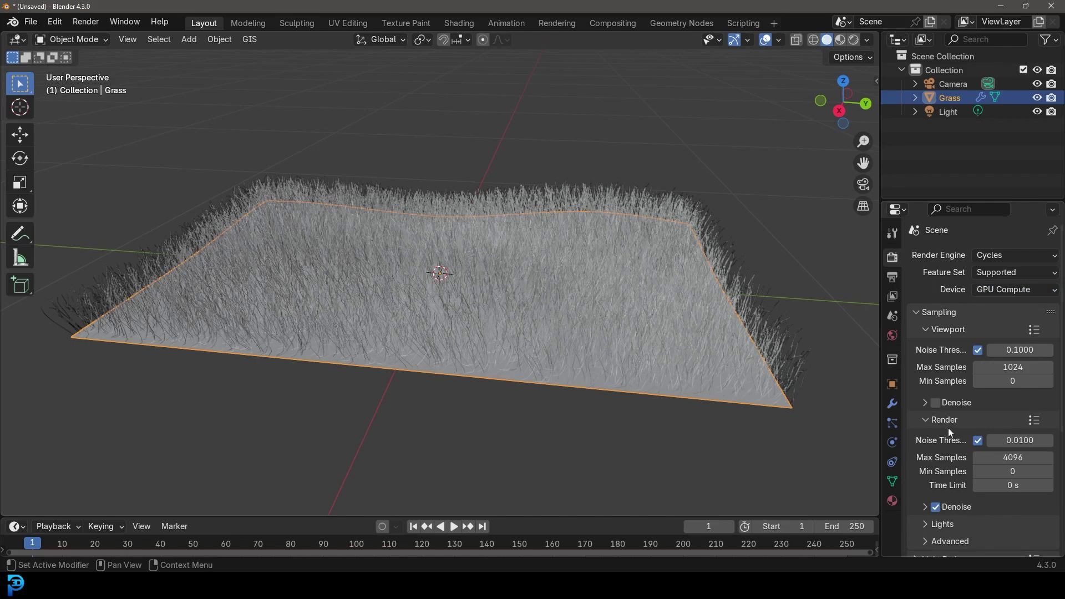
pyautogui.click(1005, 457)
pyautogui.write('45')
pyautogui.press('Return')
# Scale the grass plane up uniformly by about 6.333 and apply its scale
pyautogui.scroll(-8, 444, 230)
pyautogui.scroll(-4, 451, 225)
pyautogui.click(222, 206)
pyautogui.moveTo(201, 208); pyautogui.dragTo(181, 206, button='middle')
pyautogui.click(440, 273)
pyautogui.moveTo(435, 274)
pyautogui.mouseDown(button='middle')
pyautogui.moveTo(449, 282)
pyautogui.moveTo(449, 269)
pyautogui.mouseUp(button='middle')
pyautogui.press('s')
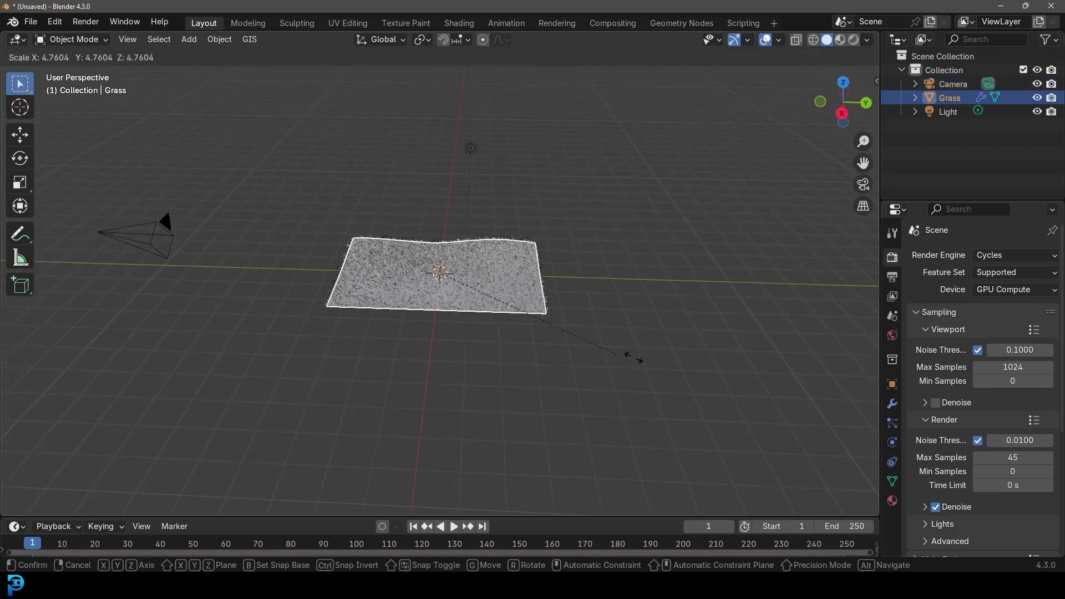
pyautogui.click(680, 377)
pyautogui.moveTo(681, 376); pyautogui.dragTo(564, 342, button='middle')
pyautogui.scroll(5, 426, 274)
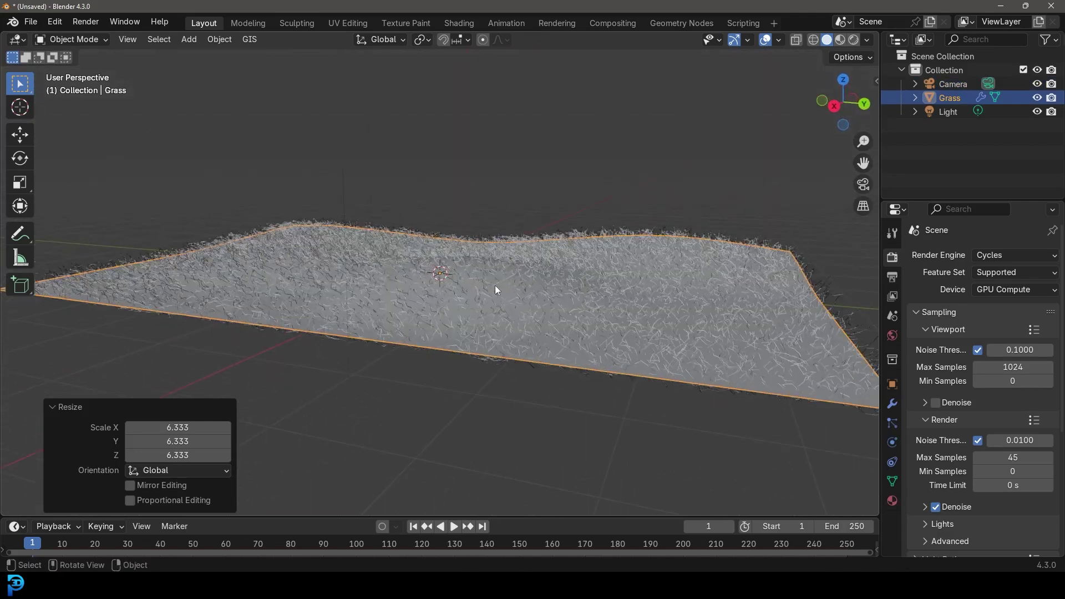
pyautogui.hotkey('ctrl', 'a')
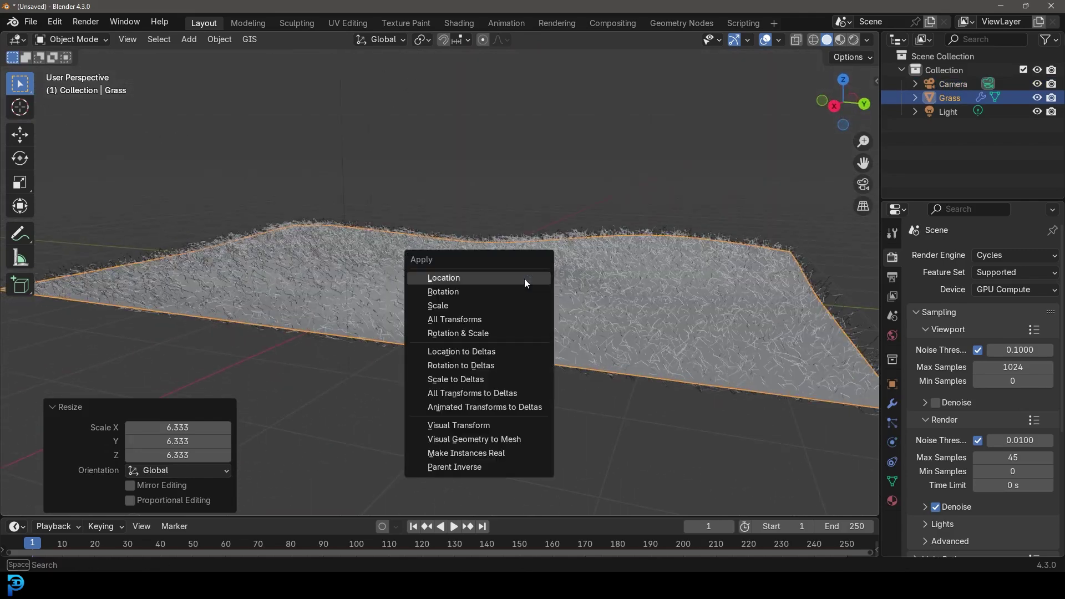
pyautogui.click(484, 302)
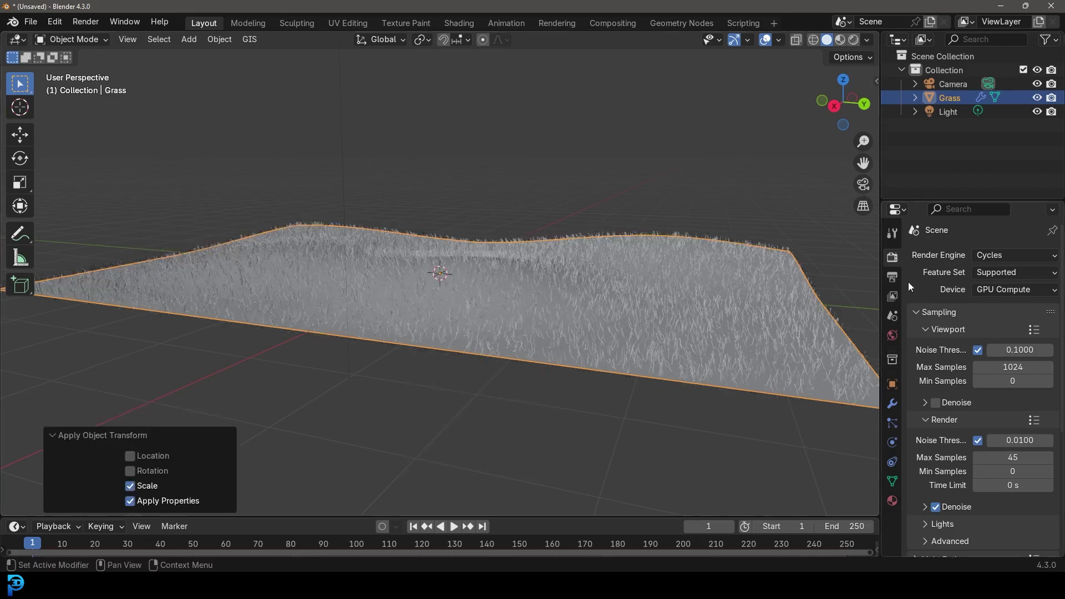
# Lengthen the grass hairs to about 0.42 m
pyautogui.click(891, 423)
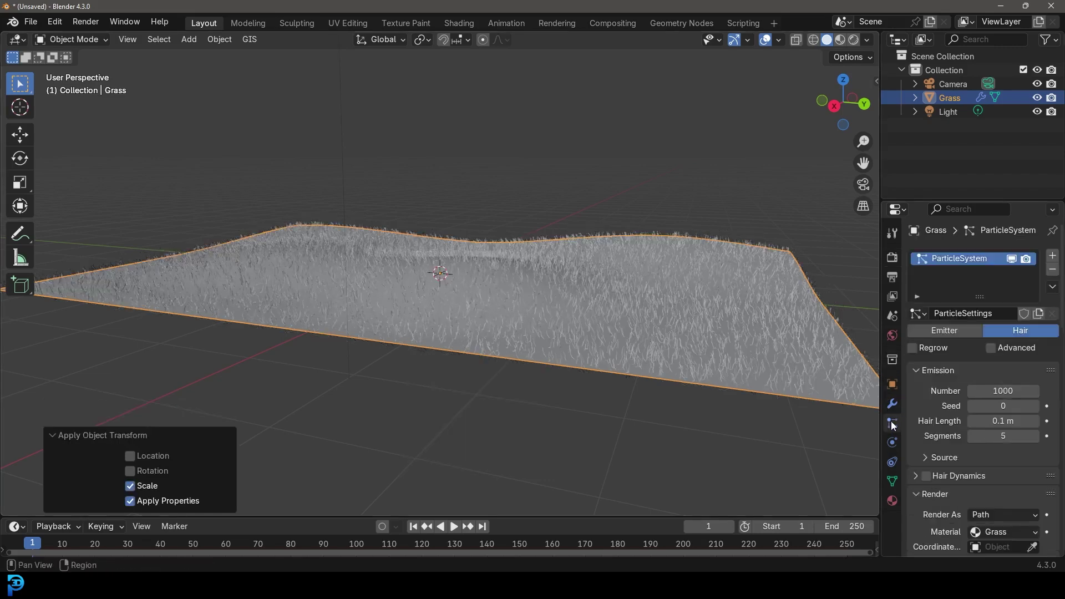
pyautogui.moveTo(1003, 420); pyautogui.dragTo(1036, 421)
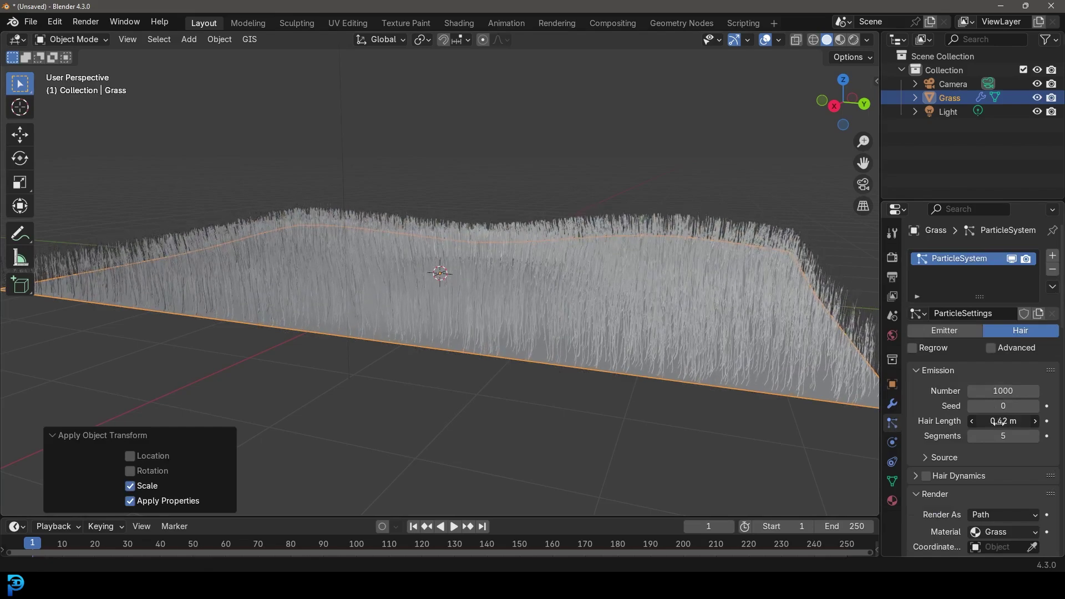
pyautogui.moveTo(864, 352); pyautogui.dragTo(569, 317, button='middle')
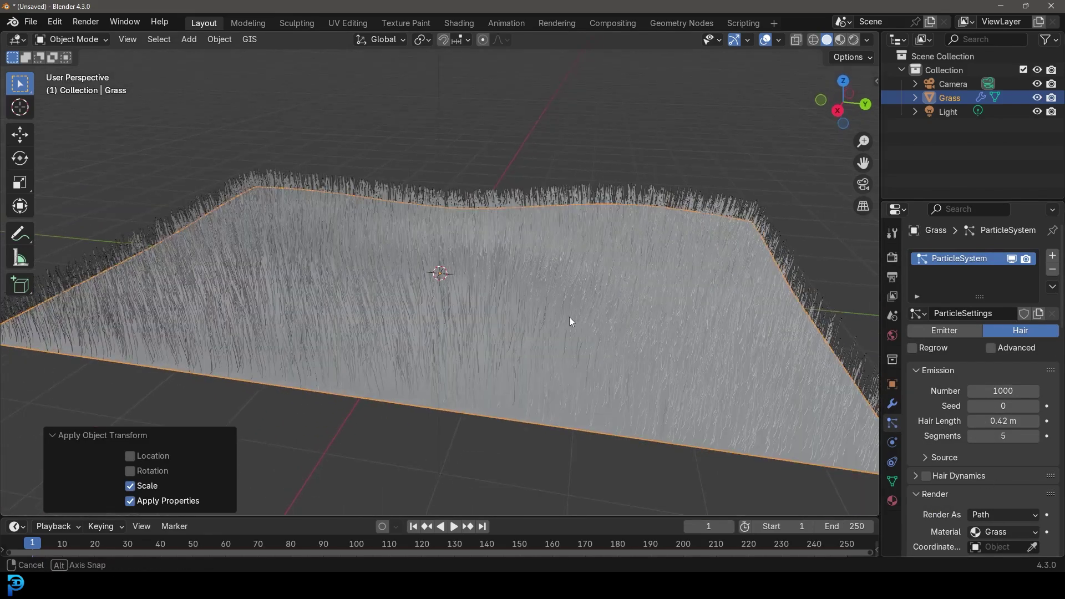
# Increase the child hairs' Endpoint and Random roughness to suit the larger grass field
pyautogui.scroll(-10, 950, 432)
pyautogui.scroll(-7, 932, 455)
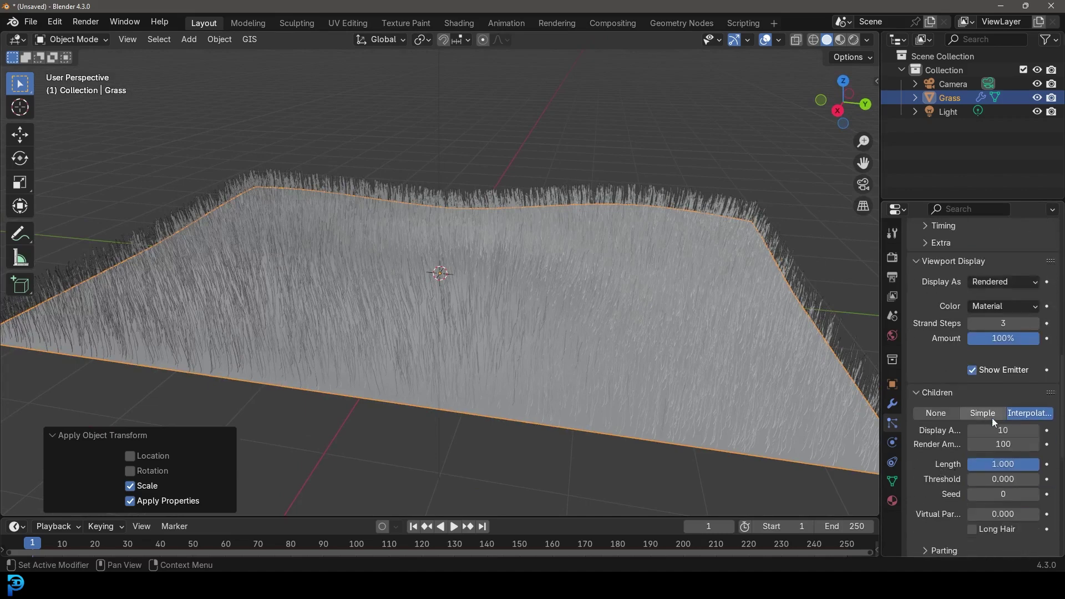
pyautogui.scroll(-7, 943, 421)
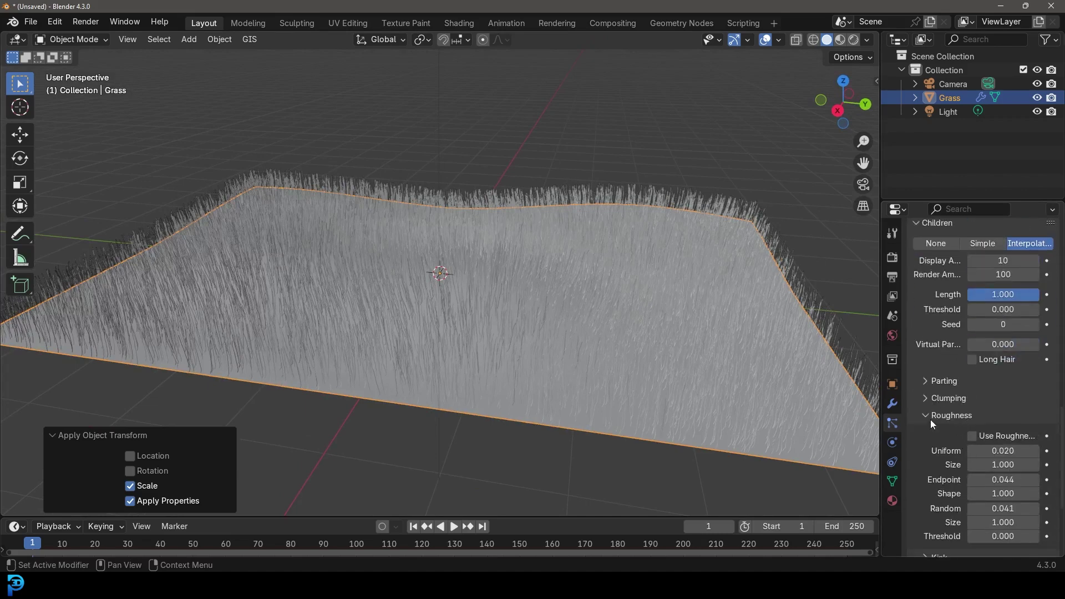
pyautogui.scroll(-2, 938, 438)
pyautogui.moveTo(999, 423); pyautogui.dragTo(1034, 393)
pyautogui.moveTo(998, 453); pyautogui.dragTo(1029, 452)
pyautogui.moveTo(454, 241); pyautogui.dragTo(478, 284, button='middle')
# Change the scene light to an Area light and set its X and Y size to 5 m
pyautogui.scroll(-3, 478, 285)
pyautogui.click(470, 161)
pyautogui.moveTo(470, 161); pyautogui.dragTo(555, 189, button='middle')
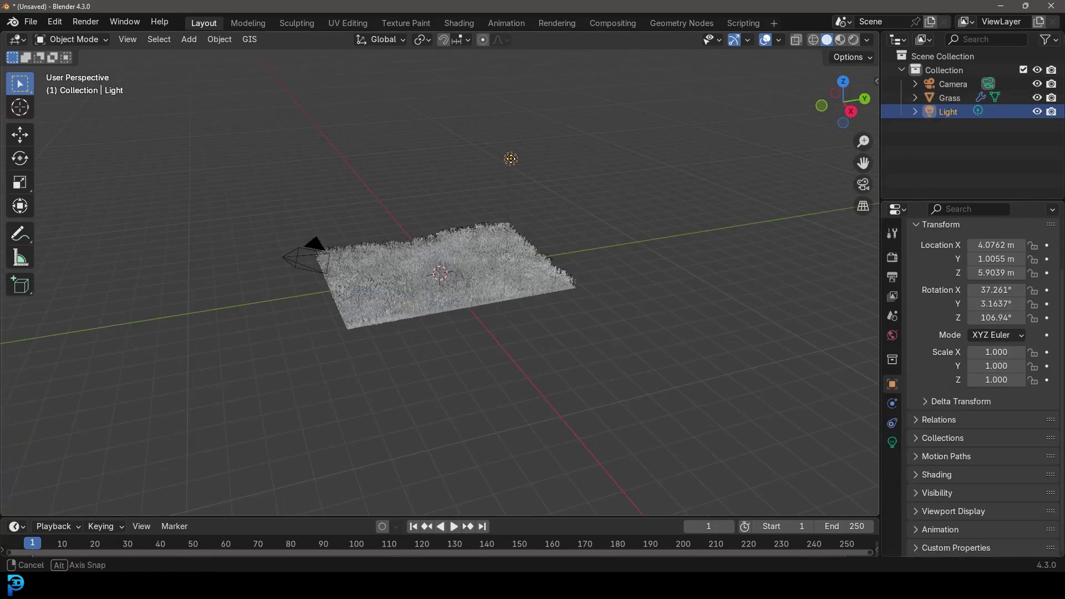
pyautogui.click(897, 442)
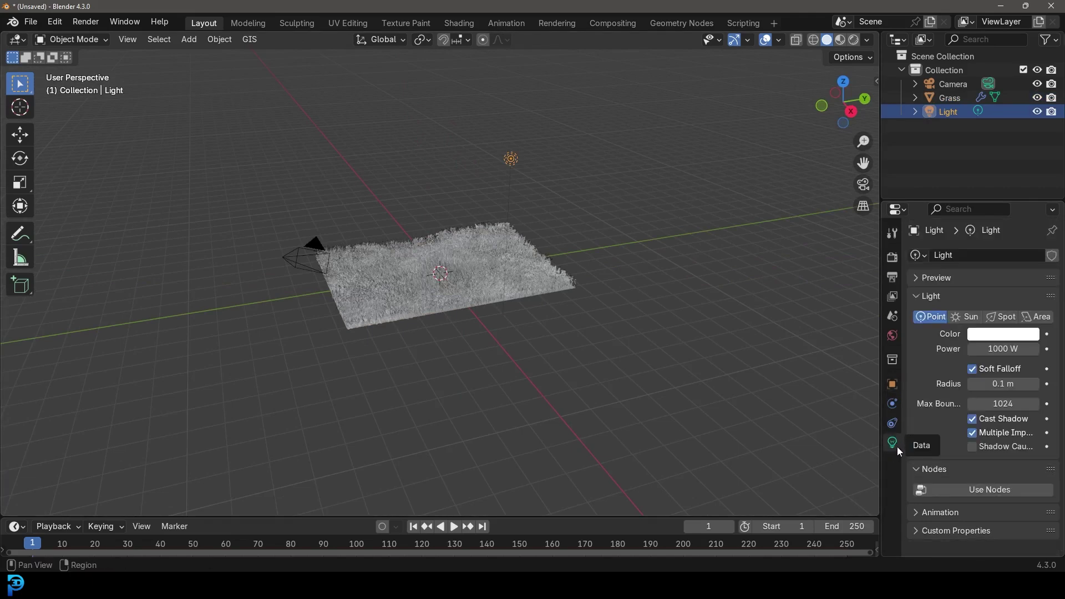
pyautogui.click(1038, 317)
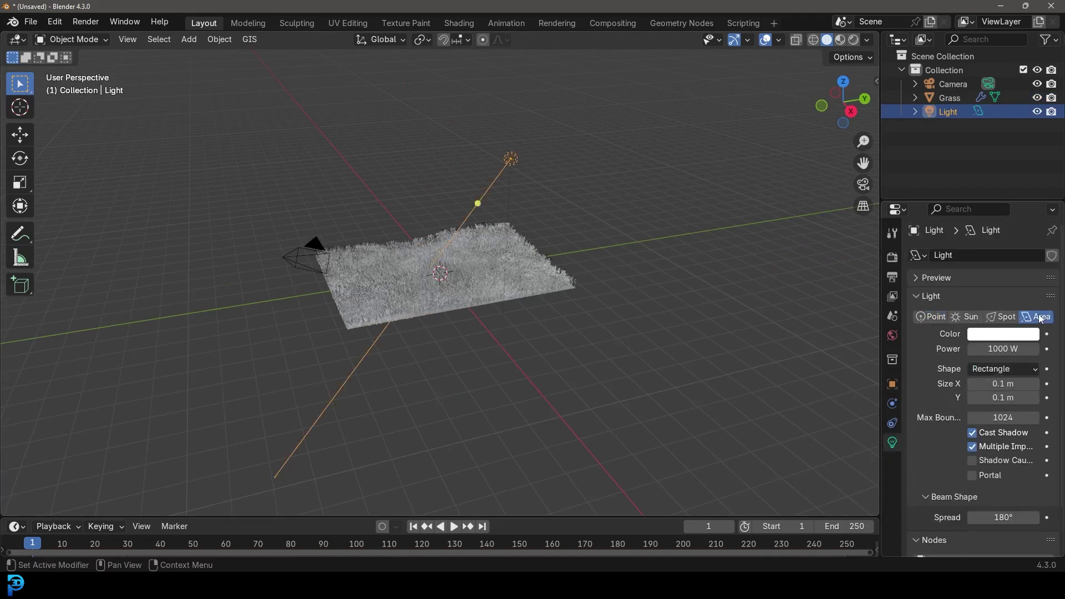
pyautogui.click(1000, 384)
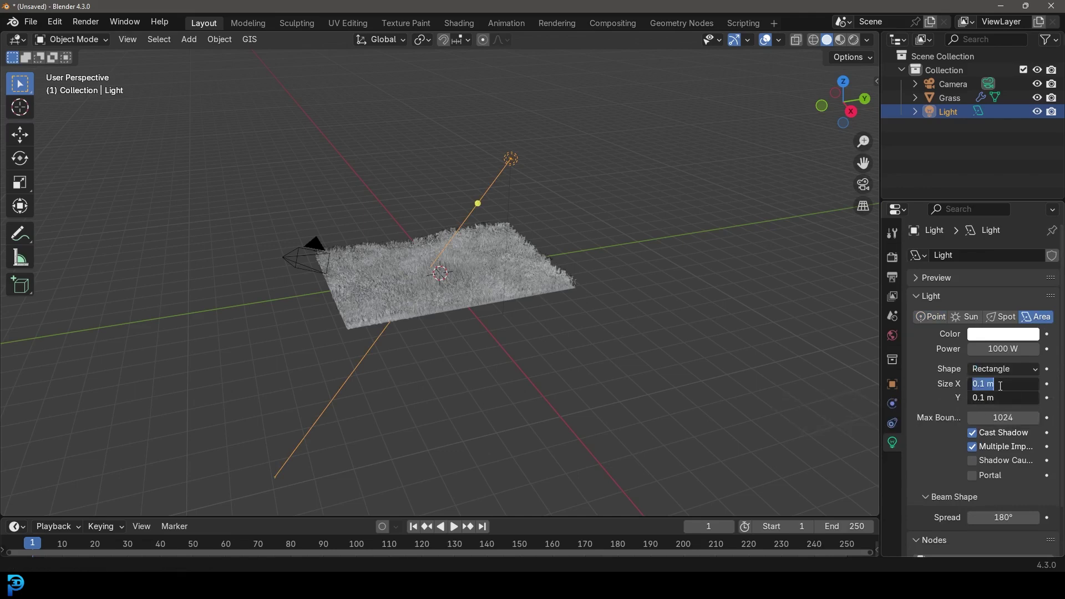
pyautogui.write('5')
pyautogui.press('Return')
# Switch the viewport to Rendered shading and look at the grass through the camera
pyautogui.moveTo(582, 262); pyautogui.dragTo(535, 301, button='middle')
pyautogui.press('z')
pyautogui.click(537, 224)
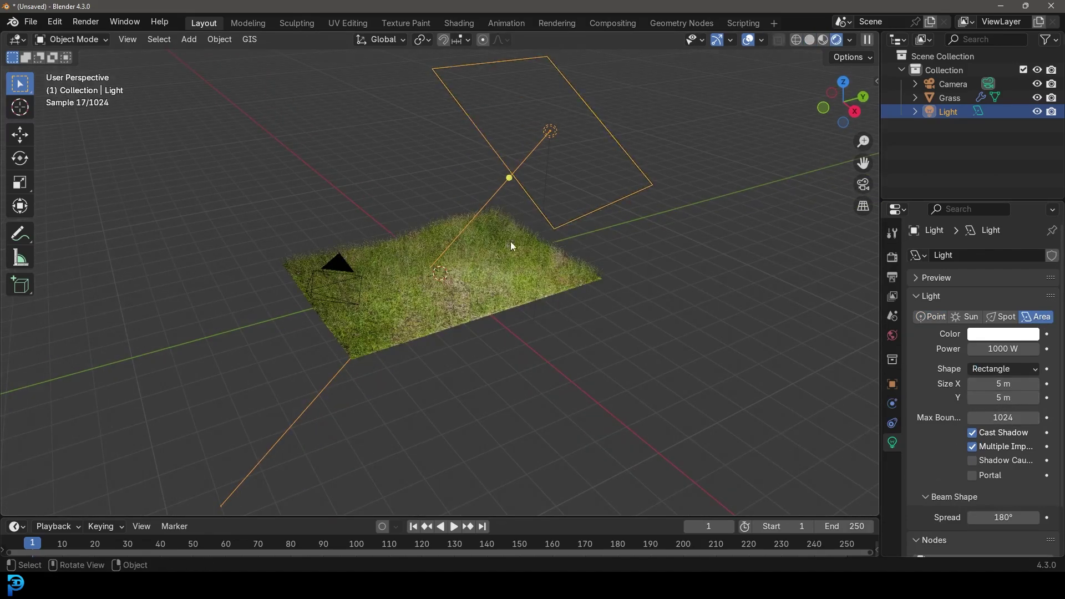
pyautogui.scroll(2, 514, 238)
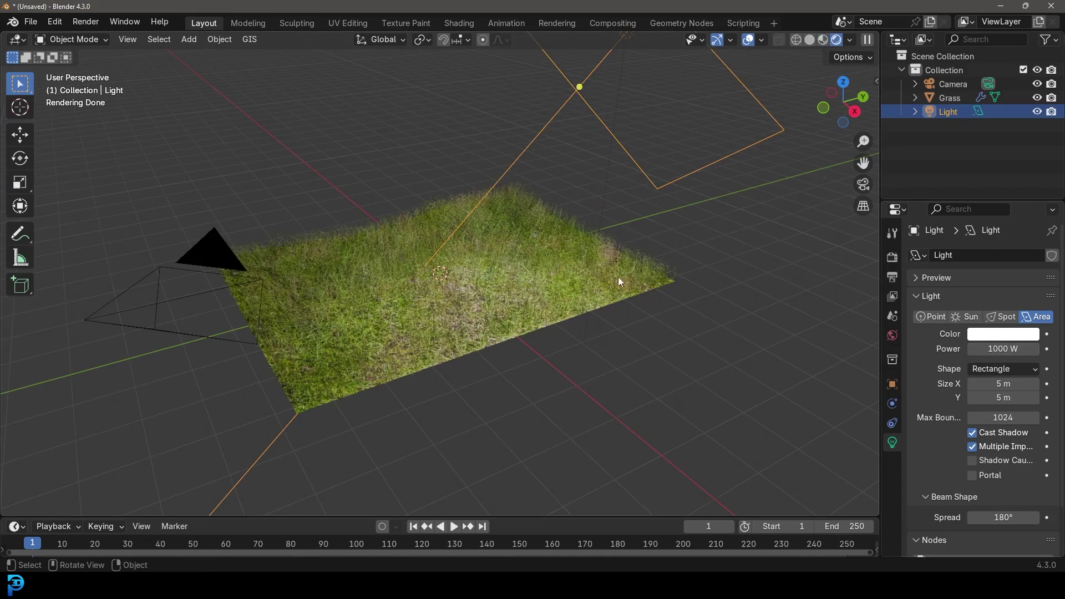
pyautogui.press('KP_0')
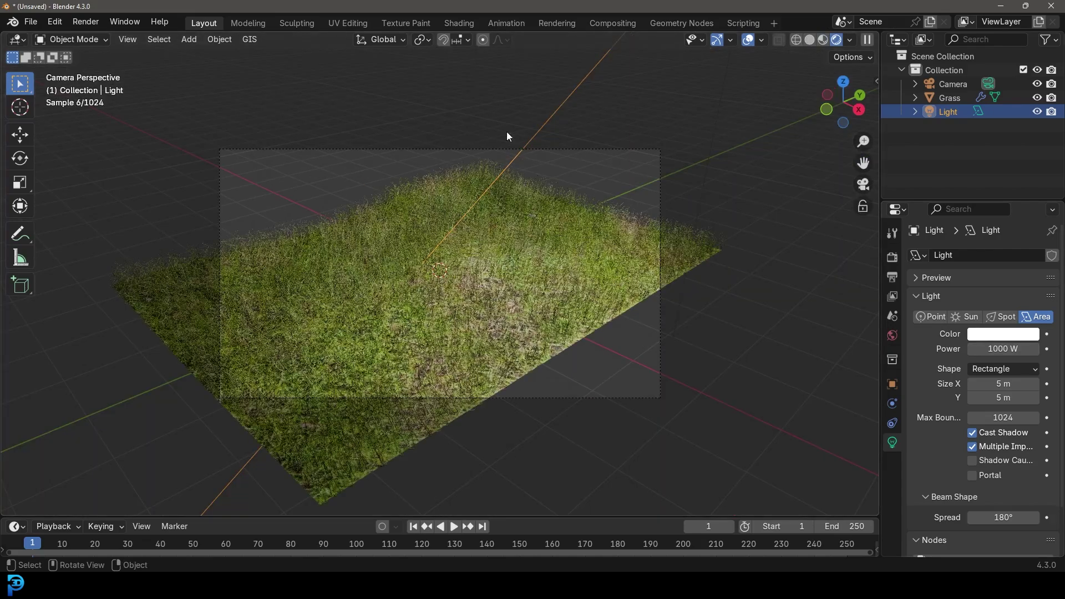
# Pull the camera back about 6.2 m along its local Z axis and change the transform pivot point
pyautogui.click(544, 145)
pyautogui.press('g')
pyautogui.press('z')
pyautogui.press('z')
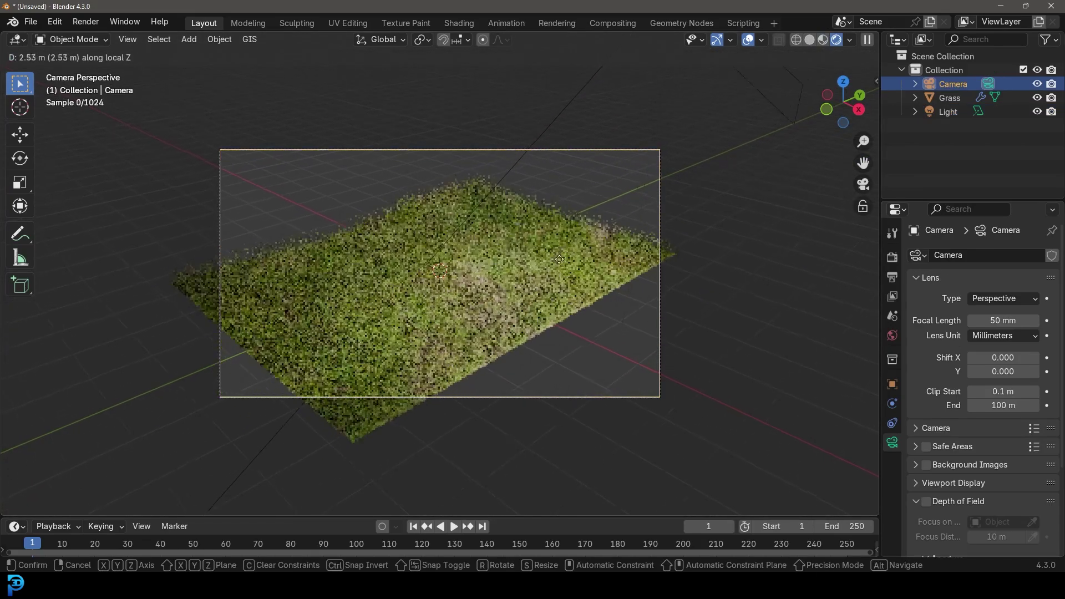
pyautogui.click(431, 68)
pyautogui.click(424, 42)
pyautogui.click(452, 89)
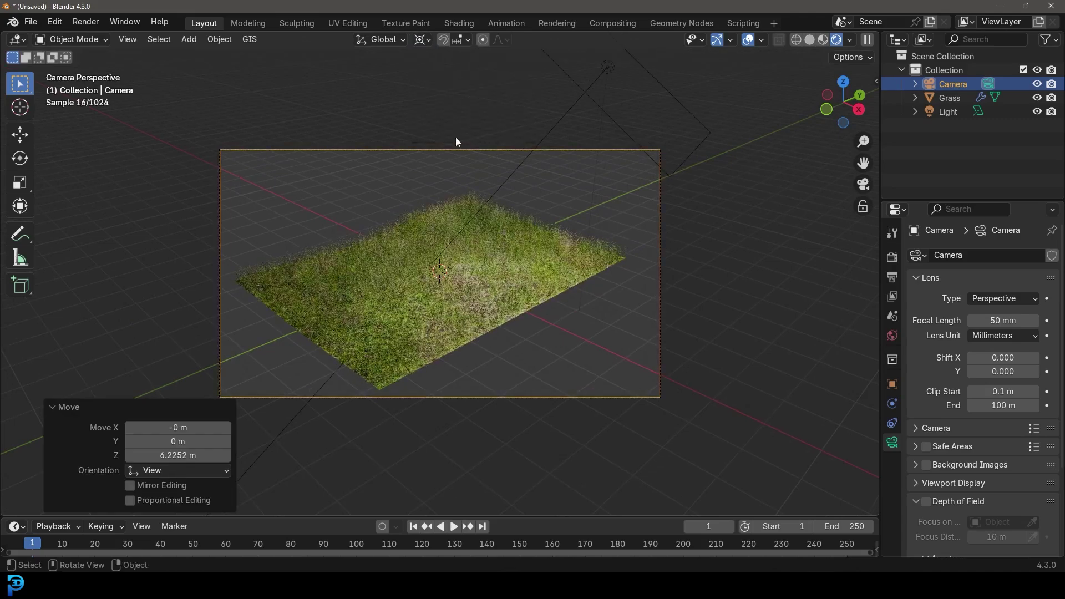
# Reframe the grass by trackball-rotating the camera about 20.1°, raising it slightly and tilting it back about 11.5°
pyautogui.press('r')
pyautogui.press('r')
pyautogui.click(511, 276)
pyautogui.press('g')
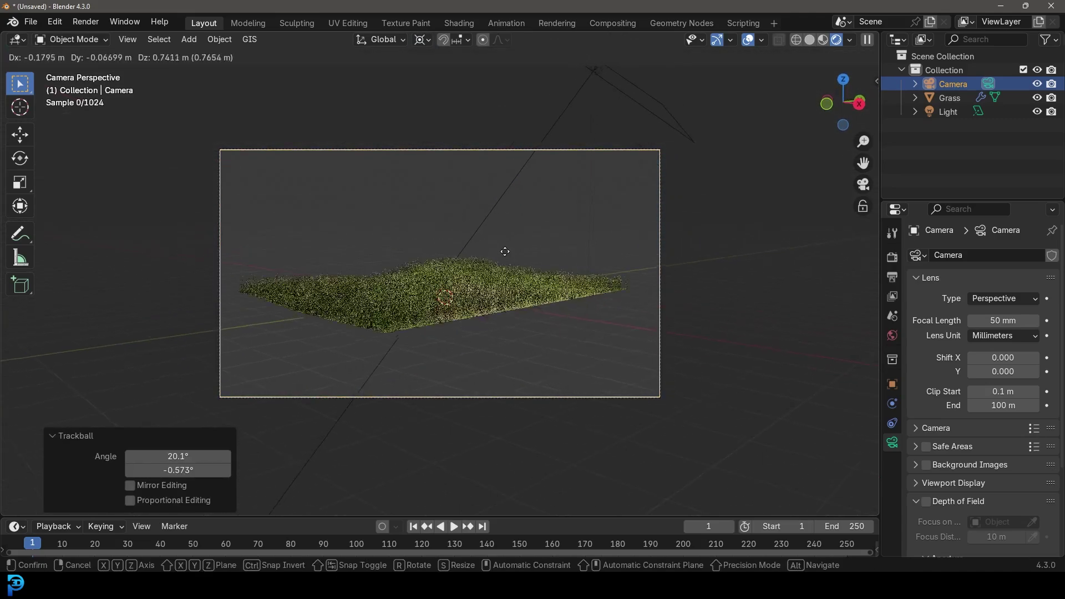
pyautogui.click(505, 249)
pyautogui.press('r')
pyautogui.press('r')
pyautogui.click(634, 293)
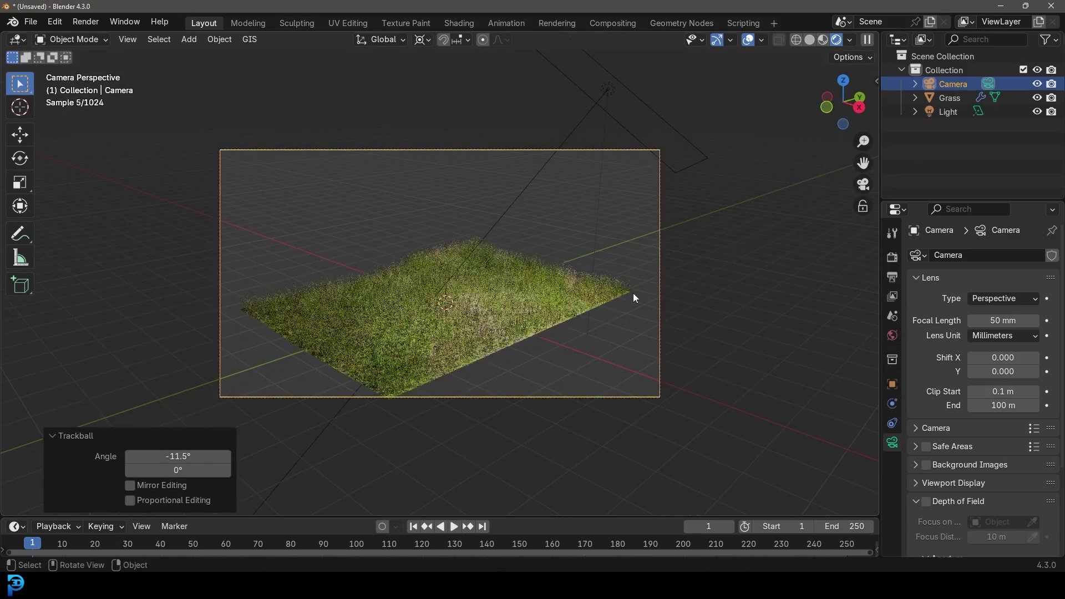
# Rotate the camera about 14.1° around the global Z axis and shift it to recentre the grass
pyautogui.press('r')
pyautogui.press('z')
pyautogui.click(631, 247)
pyautogui.press('g')
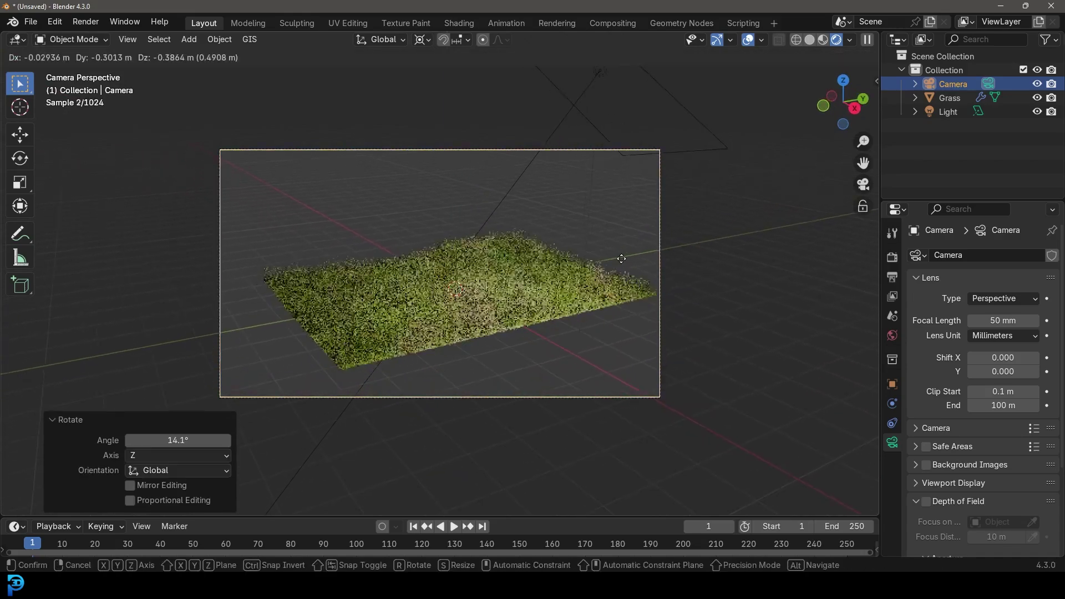
pyautogui.click(630, 245)
# Move the camera about 1.5 m closer along its local Z axis and nudge it so the grass fills the frame
pyautogui.press('g')
pyautogui.press('z')
pyautogui.press('z')
pyautogui.click(628, 245)
pyautogui.press('g')
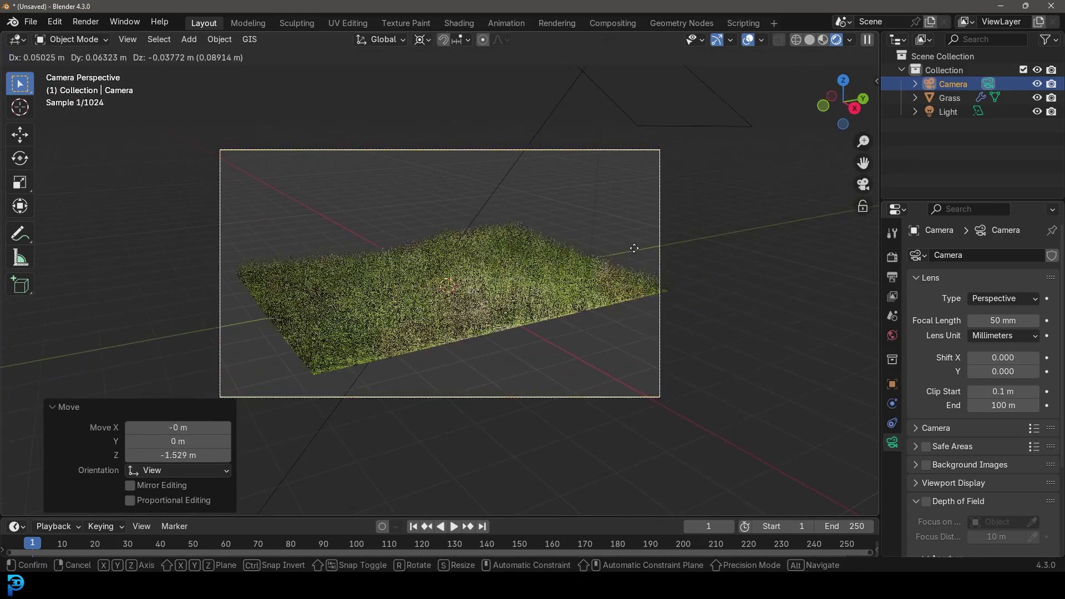
pyautogui.click(624, 240)
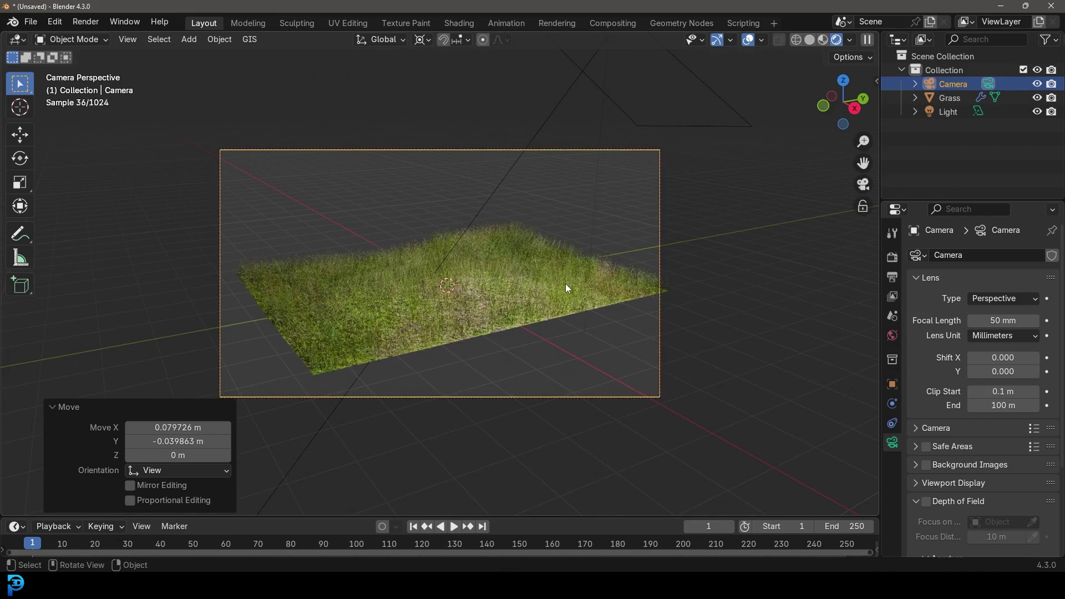
# Switch the viewport to Solid shading and render the camera view as a still image for inspection
pyautogui.press('z')
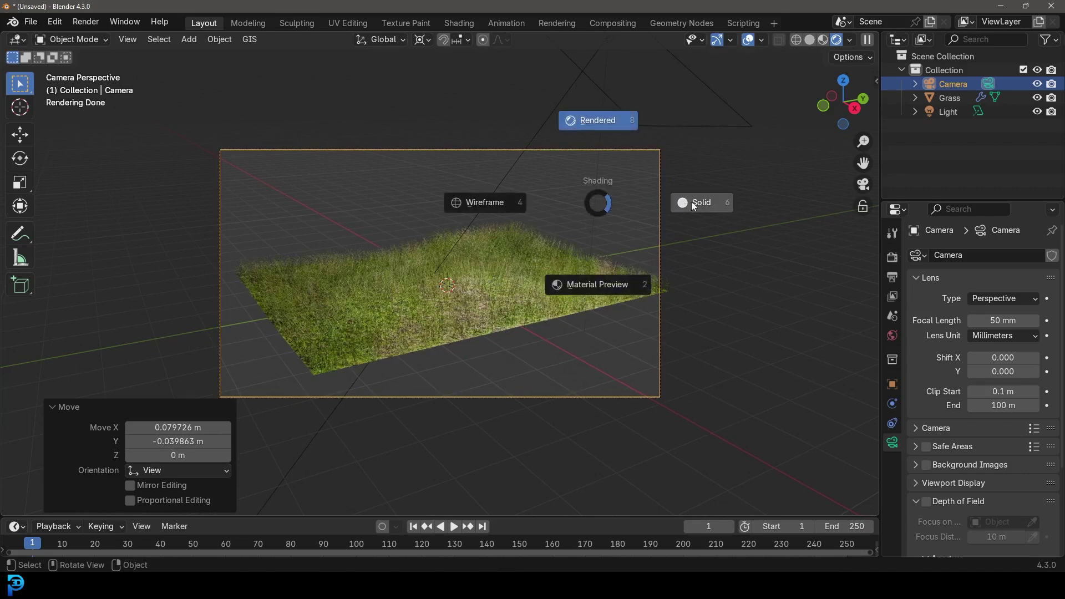
pyautogui.click(730, 214)
pyautogui.click(87, 22)
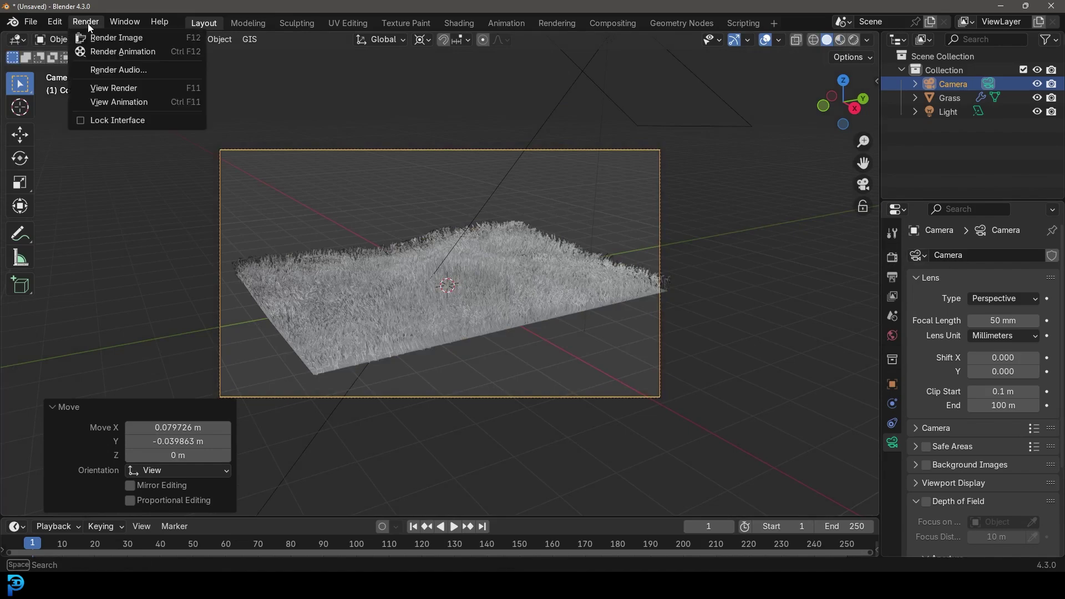
pyautogui.click(149, 36)
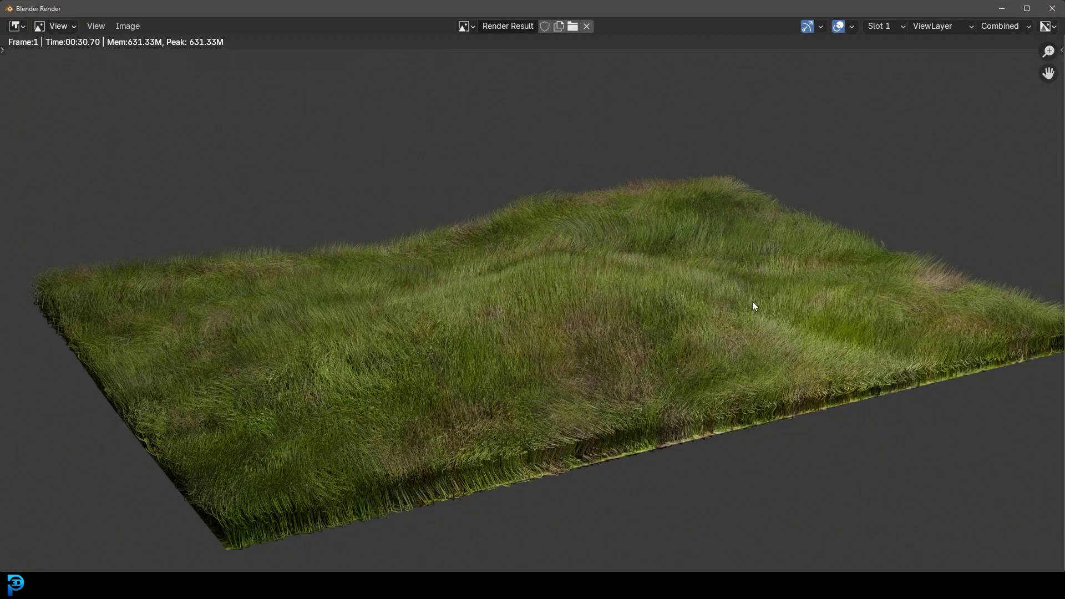
pyautogui.scroll(3, 753, 302)
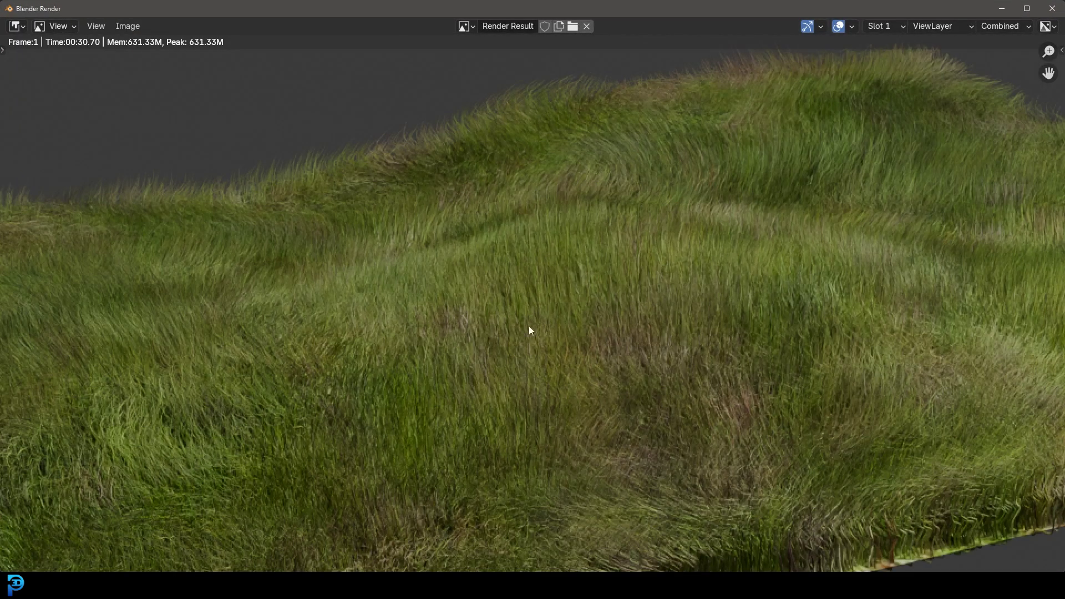
pyautogui.scroll(-4, 450, 333)
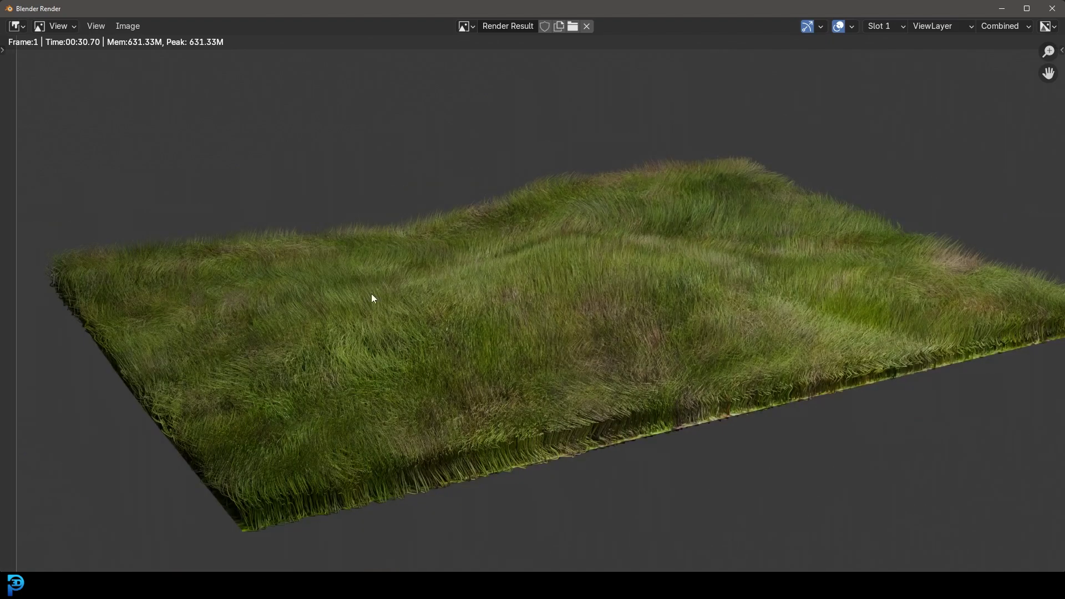
pyautogui.scroll(-2, 367, 301)
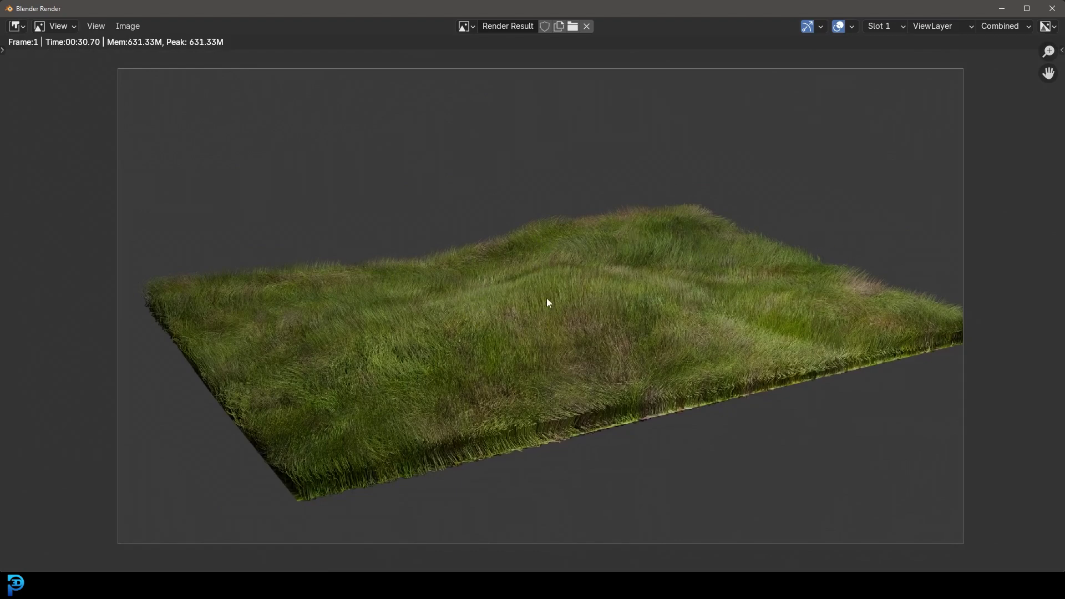
# Close the render, select the grass plane and set its particle system's hair length to 0.72 m
pyautogui.press('Escape')
pyautogui.click(557, 272)
pyautogui.scroll(3, 554, 289)
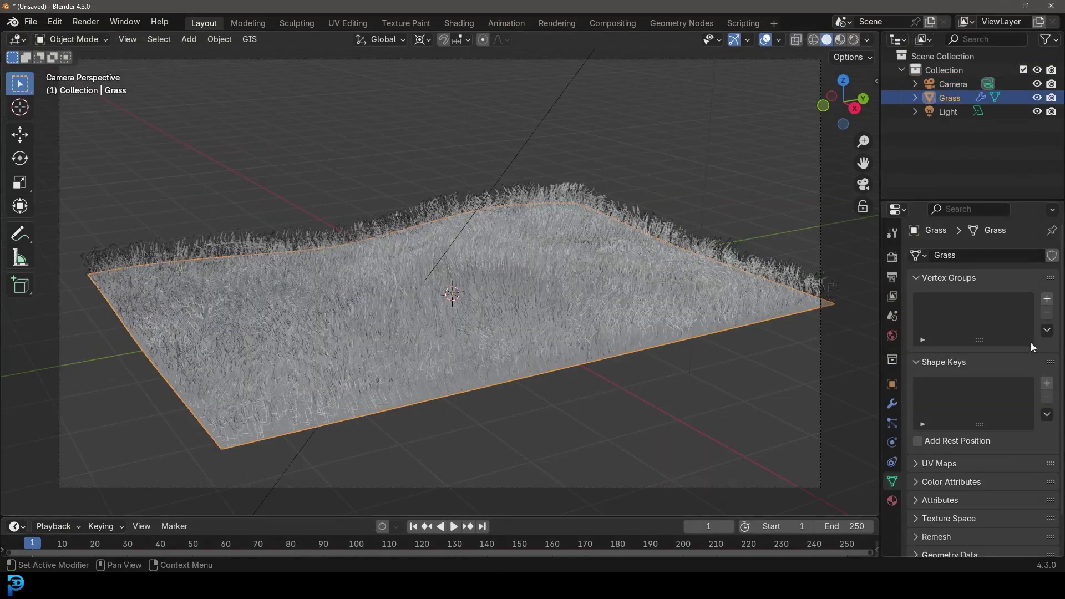
pyautogui.click(893, 422)
pyautogui.scroll(-1, 979, 367)
pyautogui.moveTo(995, 393); pyautogui.dragTo(1028, 392)
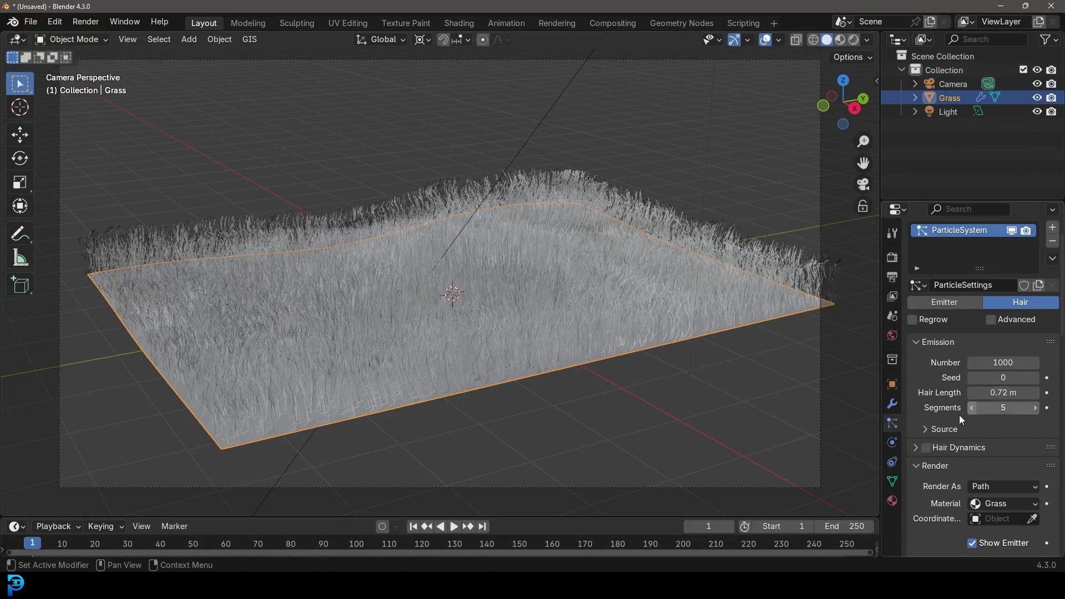
# Set the Endpoint roughness of the grass hair to 0.395 so the blades spread more irregularly
pyautogui.scroll(-15, 959, 415)
pyautogui.scroll(-8, 960, 446)
pyautogui.moveTo(1012, 370); pyautogui.dragTo(1034, 394)
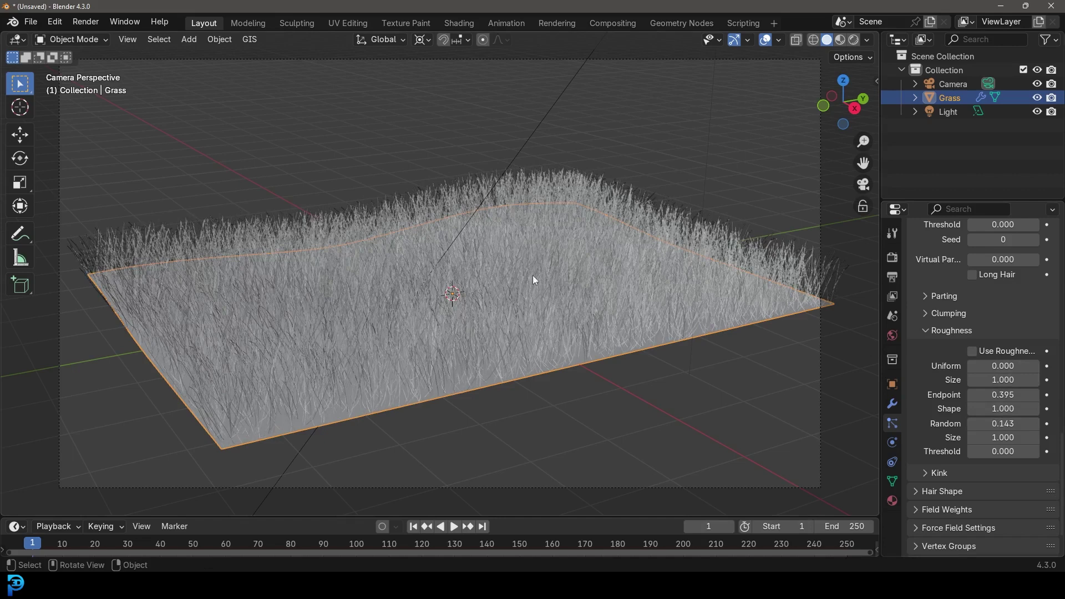
# Set the grass hair shape to a root diameter of 2 m and a tip diameter of 1 m
pyautogui.click(924, 492)
pyautogui.scroll(-5, 924, 493)
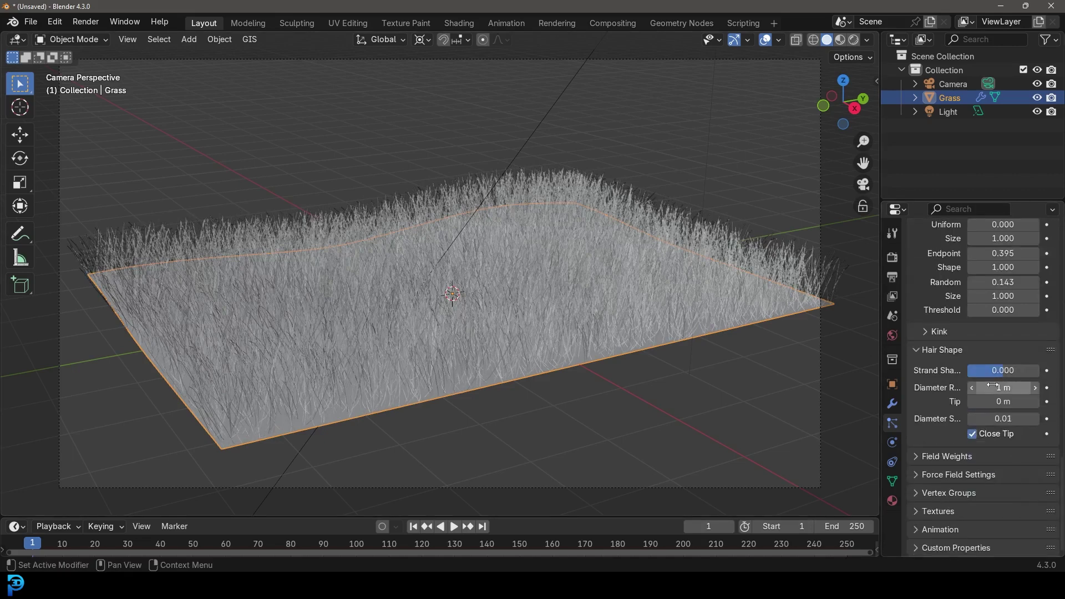
pyautogui.click(1008, 387)
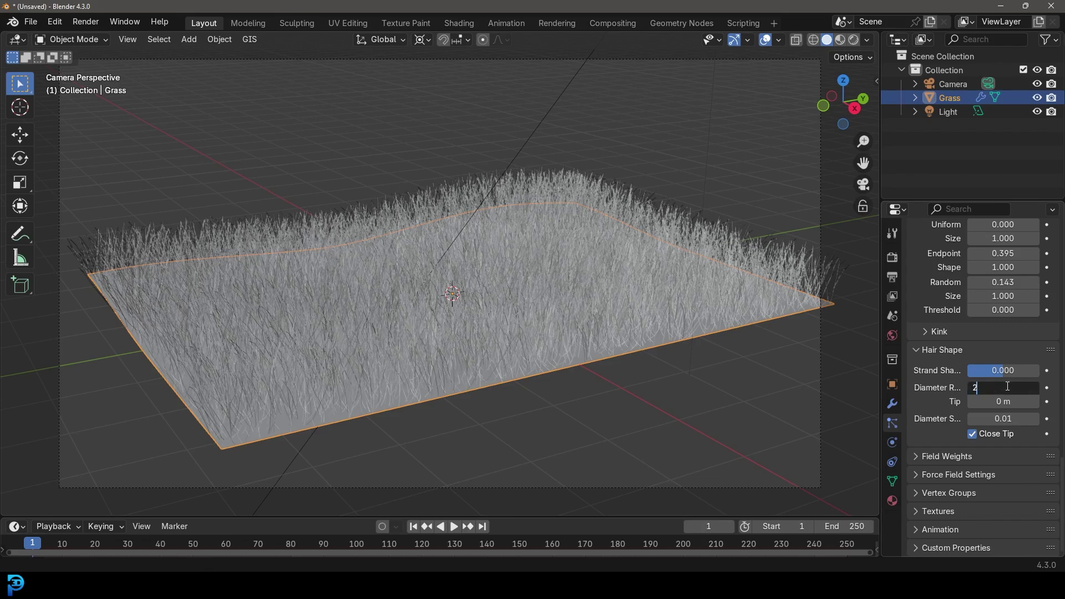
pyautogui.write('2')
pyautogui.press('Return')
pyautogui.click(1008, 401)
pyautogui.write('1')
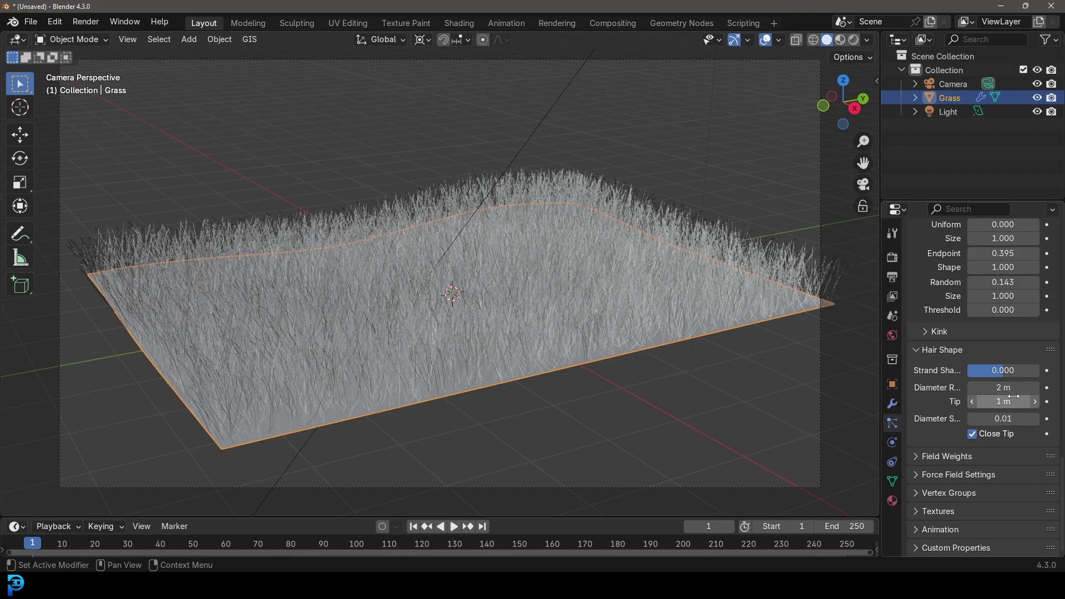
pyautogui.press('Return')
# Deselect the grass and render the camera view as a still image
pyautogui.hotkey('ctrl', 's')
pyautogui.click(899, 95)
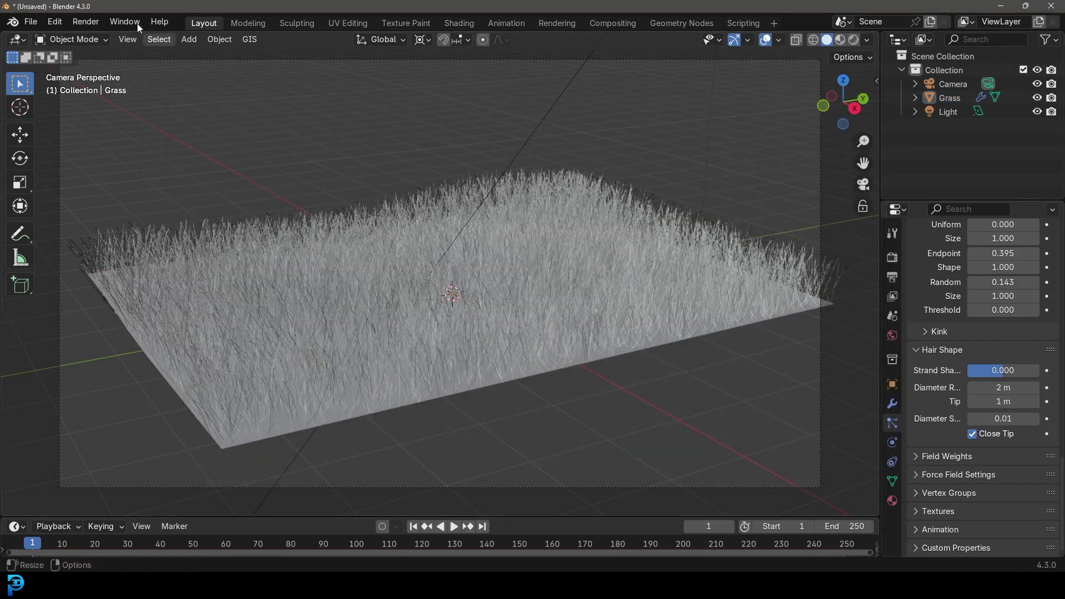
pyautogui.click(83, 24)
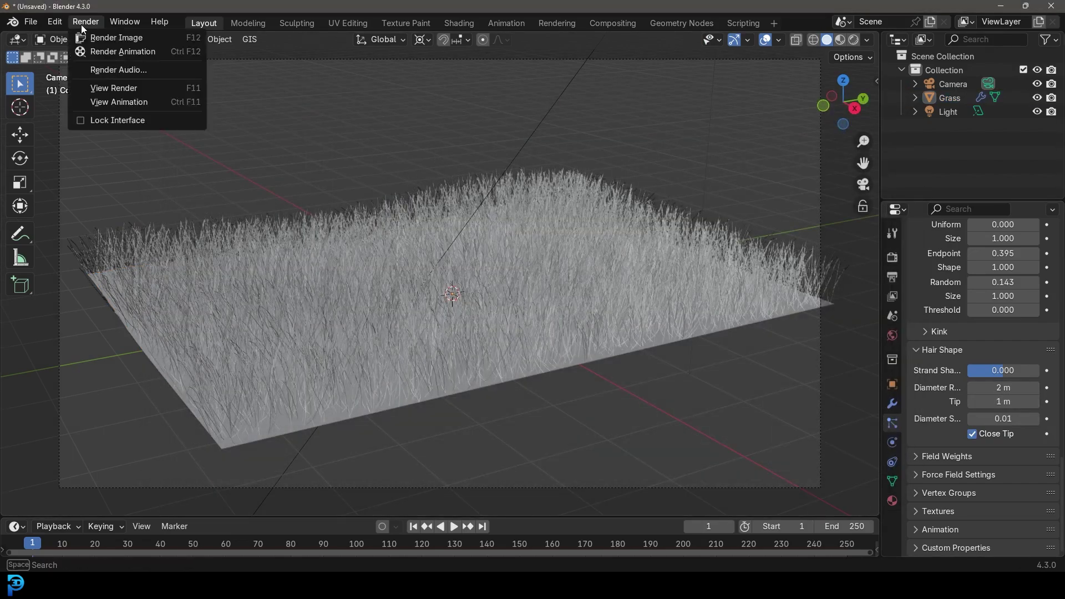
pyautogui.click(145, 38)
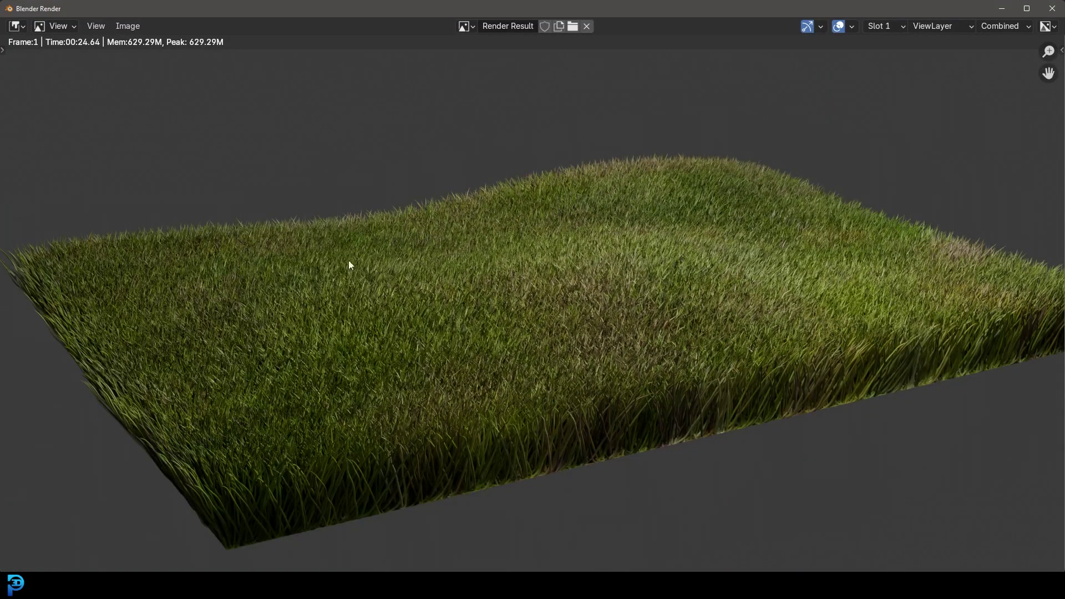
# Examine the rendered grass up close and as a whole, checking blade thickness, colour variation and the edges of the field
pyautogui.scroll(-1, 600, 251)
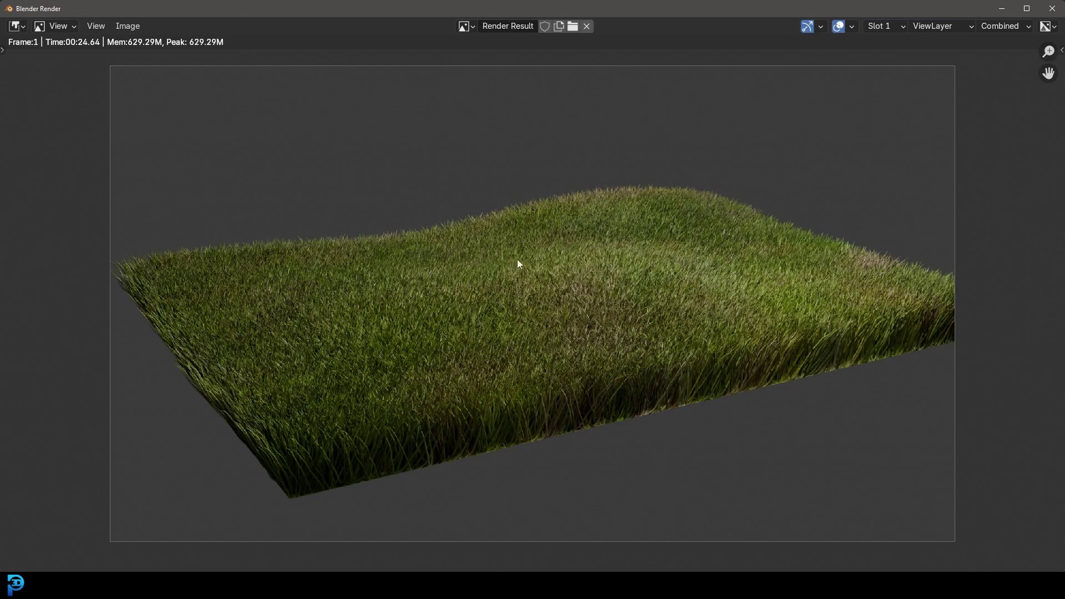
pyautogui.scroll(5, 351, 356)
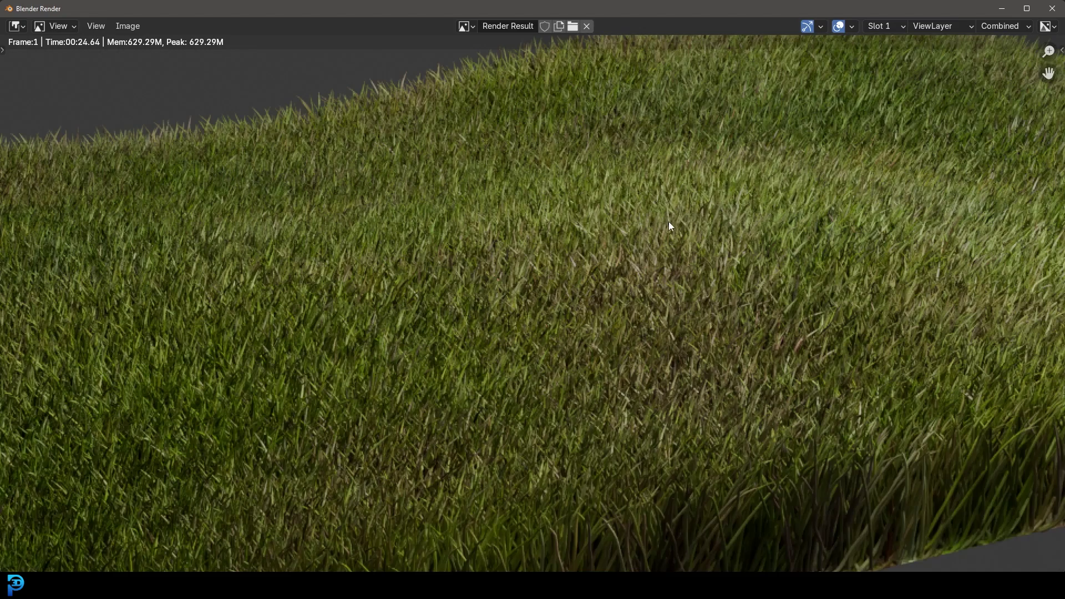
pyautogui.scroll(-5, 477, 388)
pyautogui.scroll(3, 500, 395)
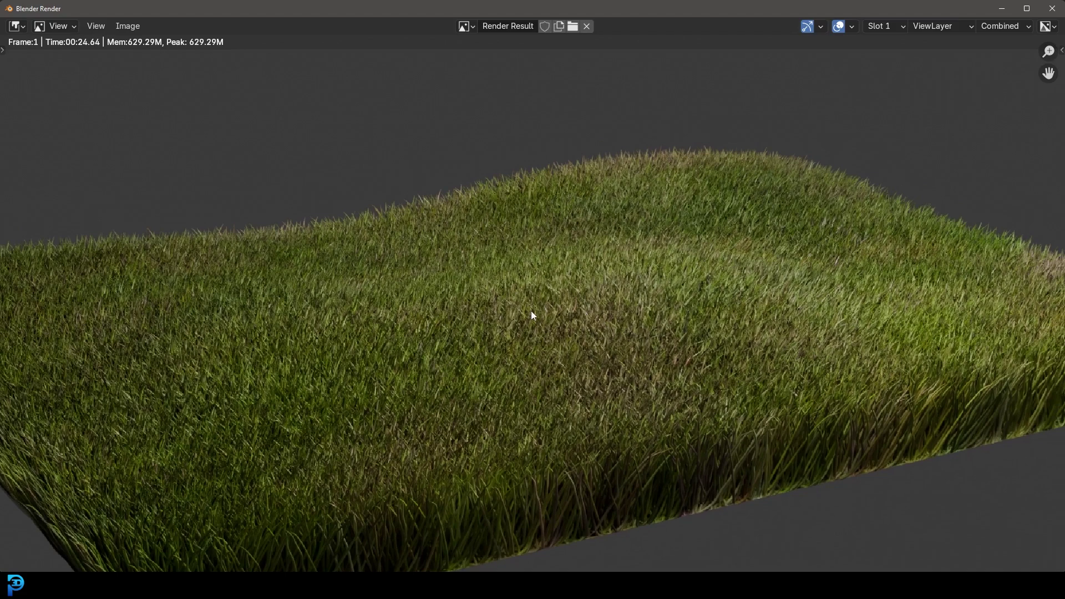
pyautogui.scroll(-3, 531, 315)
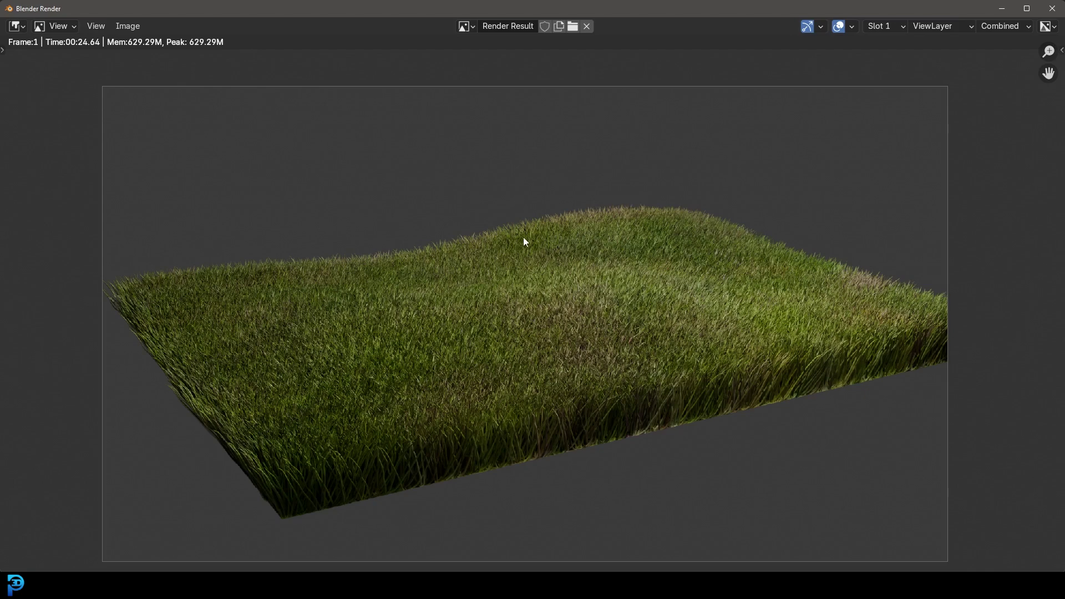
pyautogui.scroll(3, 754, 329)
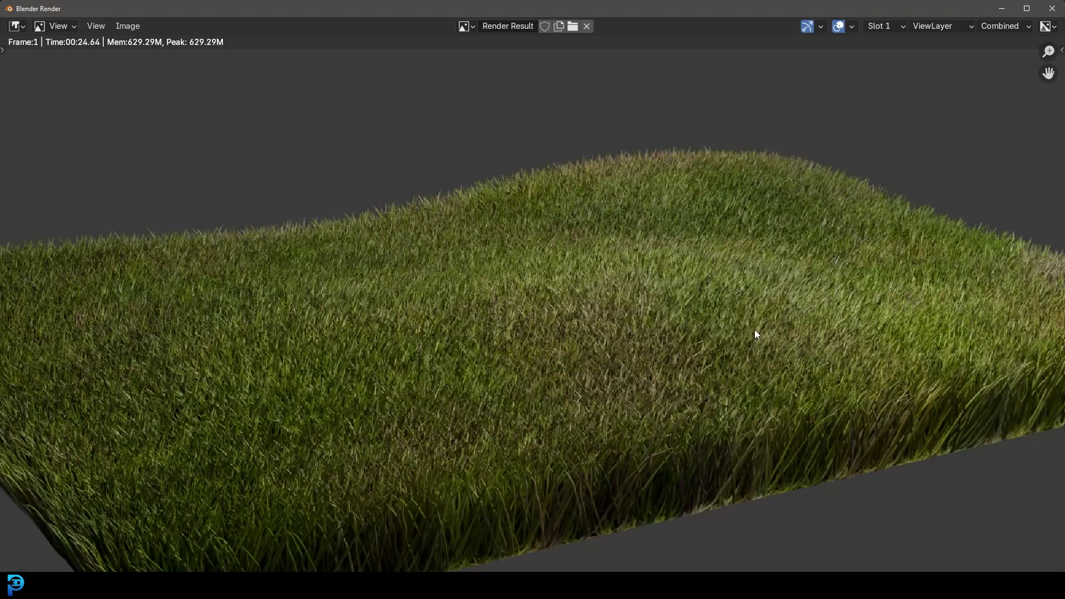
pyautogui.scroll(-2, 755, 328)
pyautogui.scroll(3, 837, 310)
pyautogui.scroll(2, 838, 310)
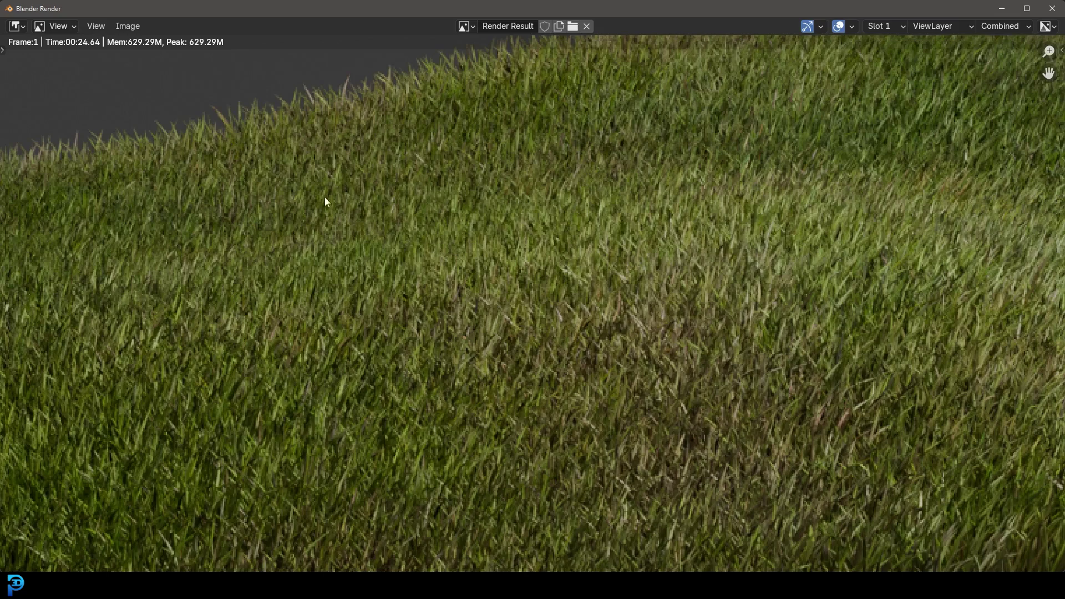
pyautogui.scroll(-4, 813, 263)
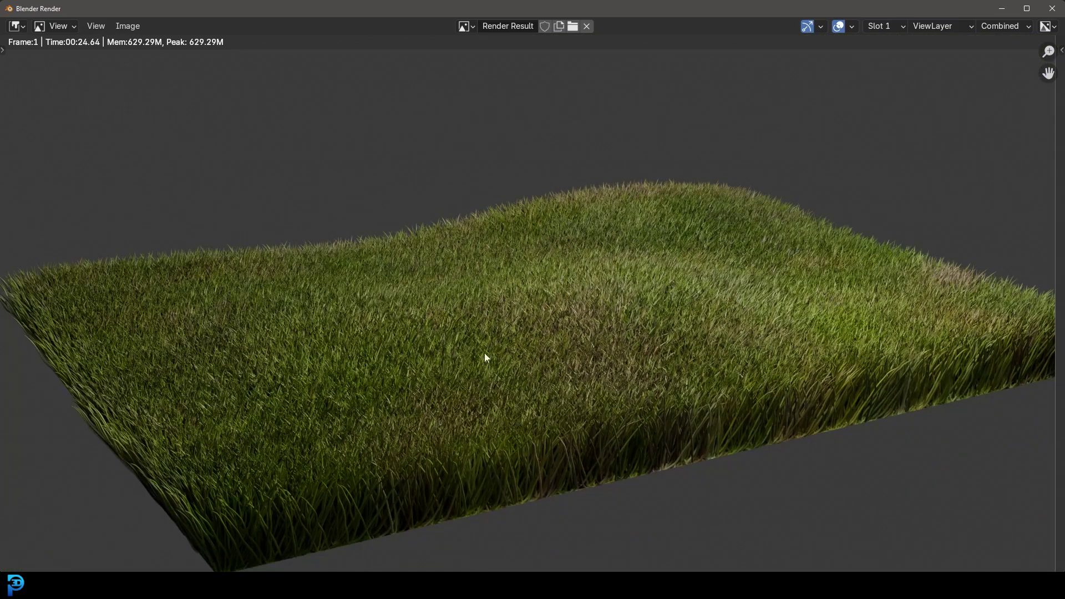